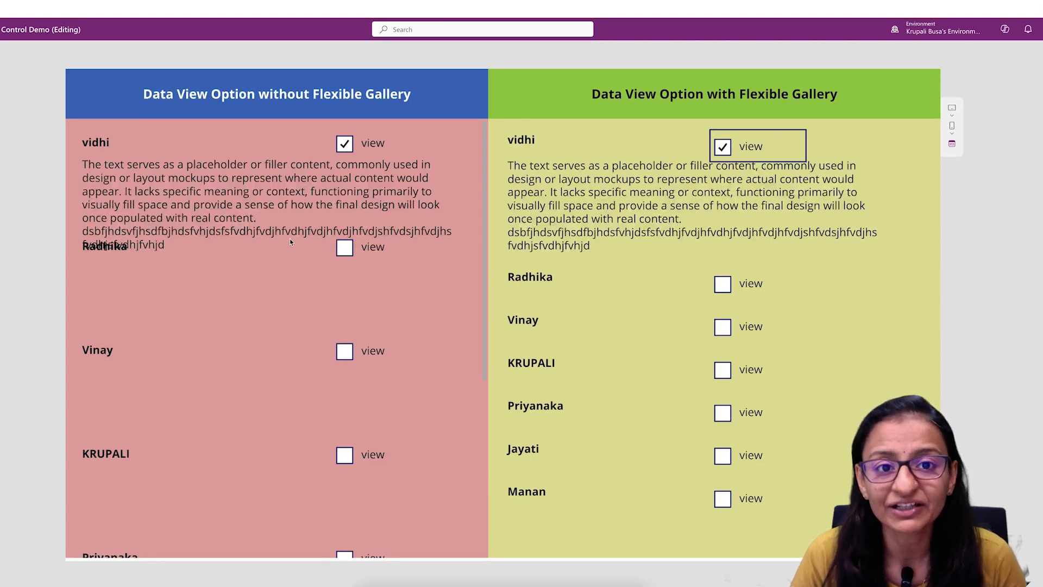
Show the descriptions of the second, third, fourth, sixth and seventh records in the gallery without flexible height.
{"action": "left_click", "coordinate": [348, 253]}
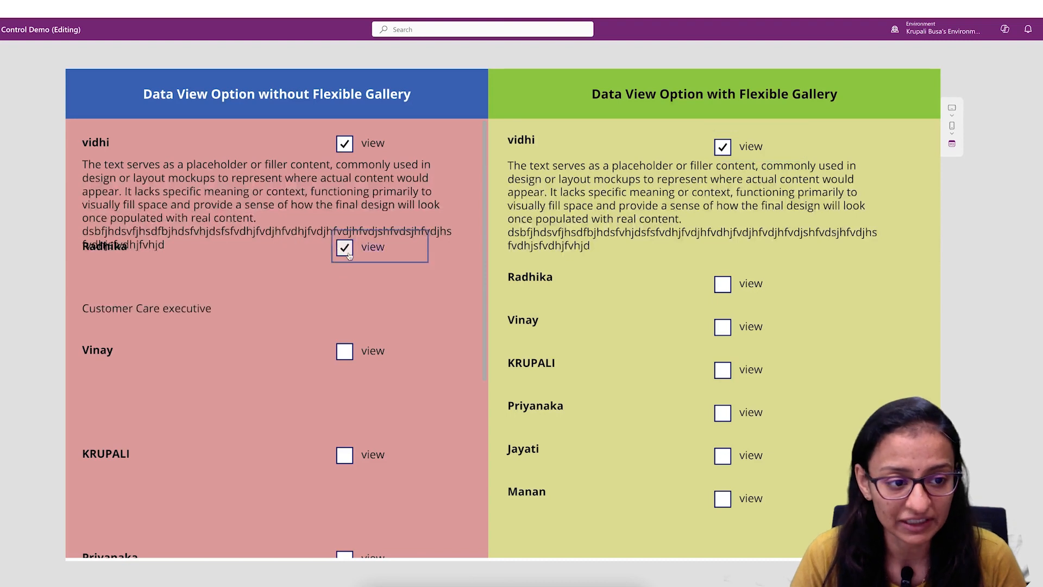
{"action": "left_click", "coordinate": [345, 351]}
{"action": "left_click", "coordinate": [345, 454]}
{"action": "scroll", "coordinate": [345, 454], "scroll_direction": "down", "scroll_amount": 5}
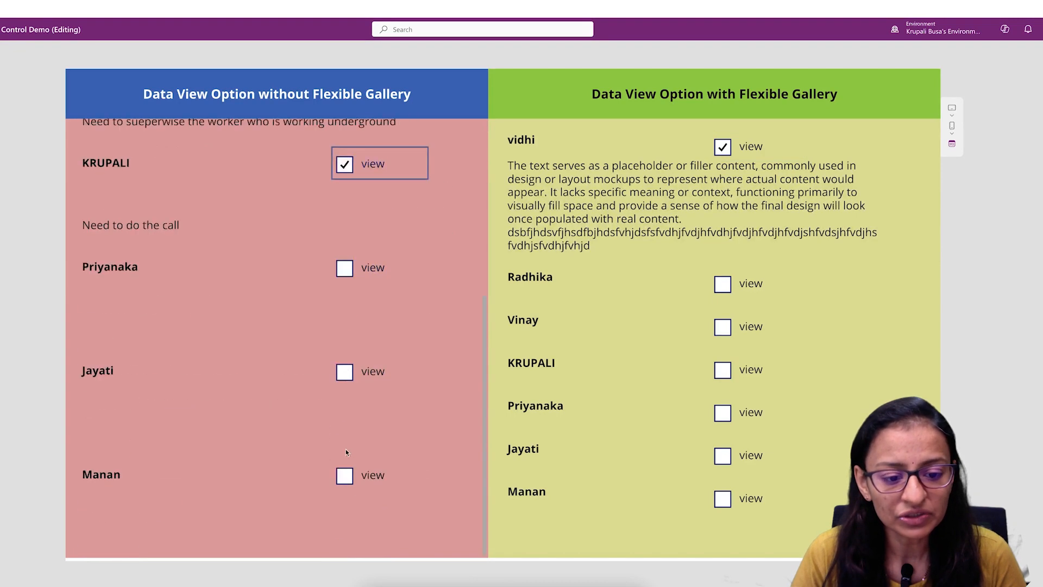
{"action": "left_click", "coordinate": [344, 475]}
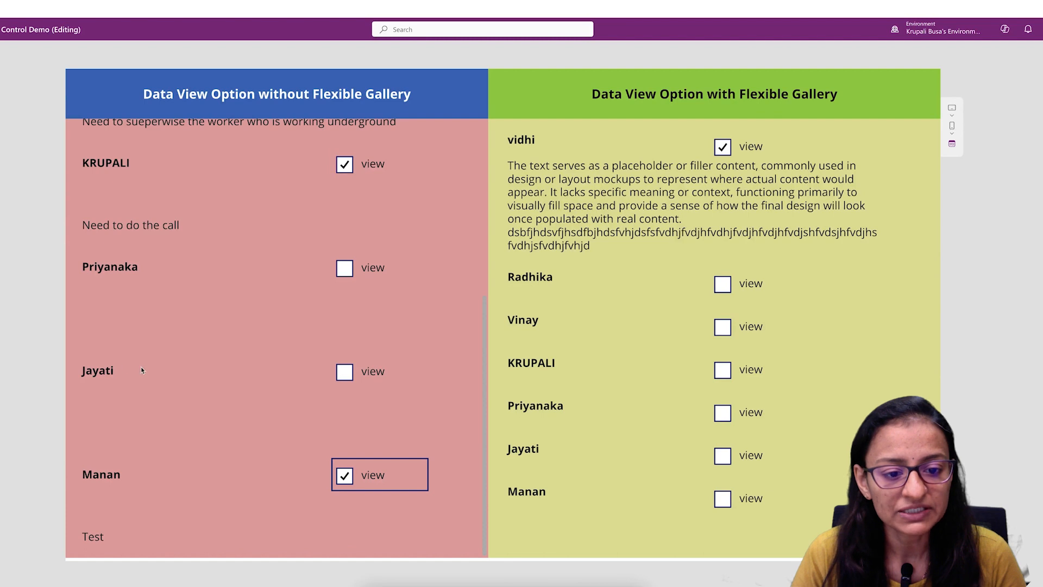
{"action": "left_click", "coordinate": [344, 371]}
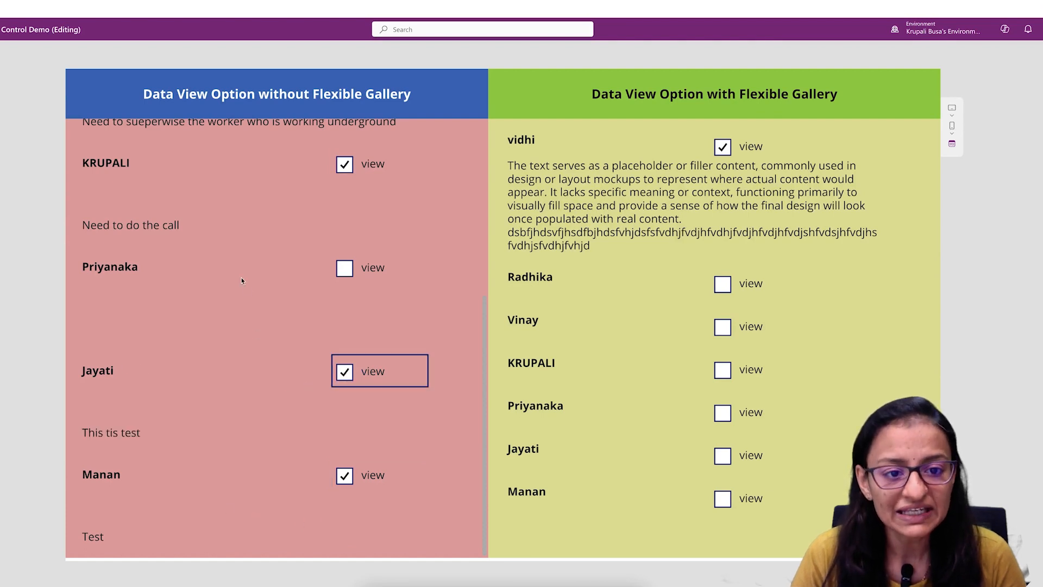
{"action": "scroll", "coordinate": [241, 280], "scroll_direction": "up", "scroll_amount": 6}
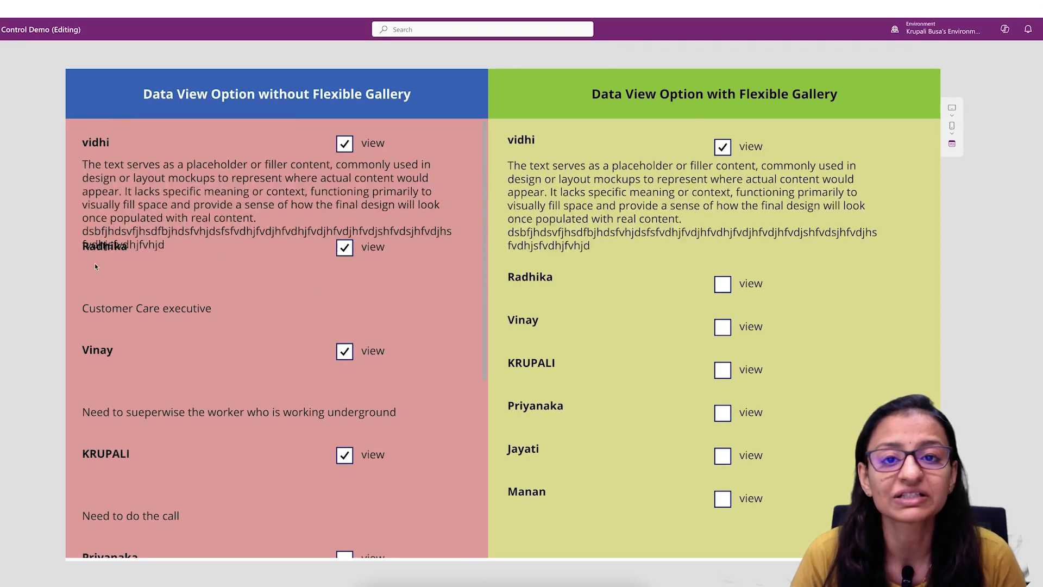
Show the descriptions of the second through seventh records in the flexible gallery.
{"action": "left_click", "coordinate": [722, 284]}
{"action": "left_click", "coordinate": [723, 341]}
{"action": "left_click", "coordinate": [724, 398]}
{"action": "left_click", "coordinate": [722, 441]}
{"action": "left_click", "coordinate": [721, 544]}
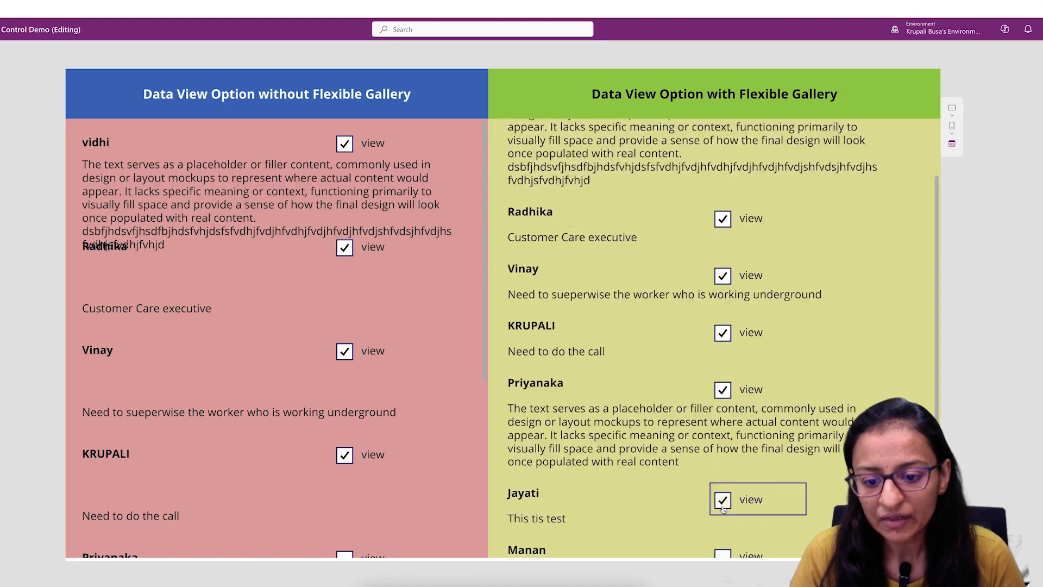
{"action": "left_click", "coordinate": [720, 545]}
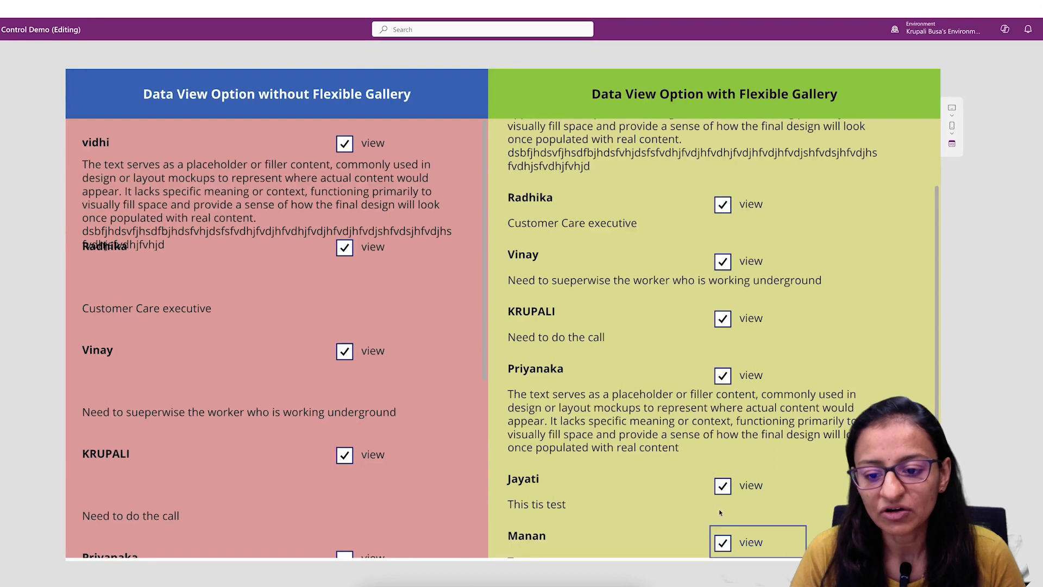
Hide and show again the first record's description in the flexible gallery to test how the rows adjust.
{"action": "scroll", "coordinate": [722, 380], "scroll_direction": "up", "scroll_amount": 3}
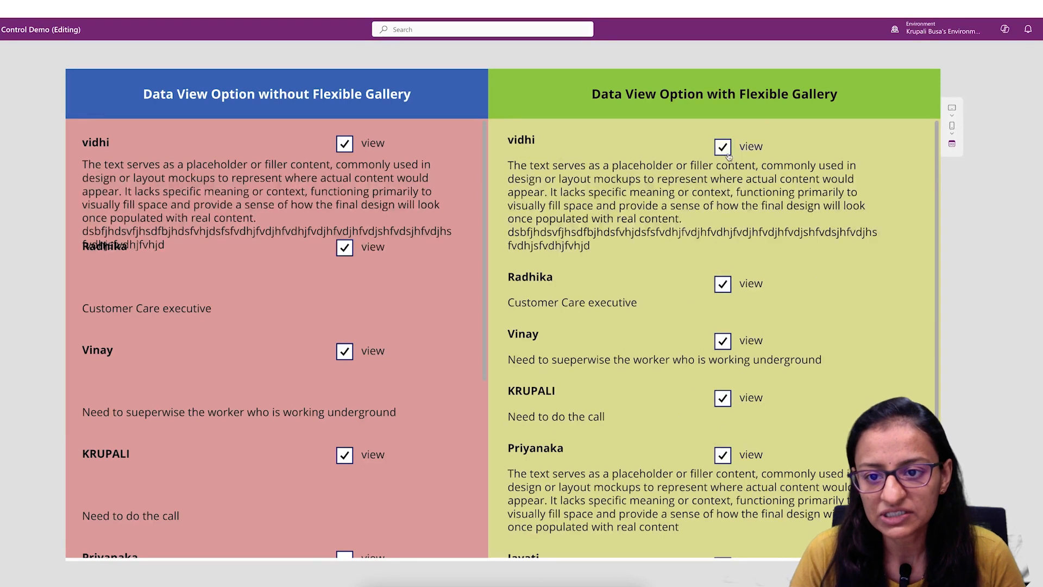
{"action": "left_click", "coordinate": [723, 148]}
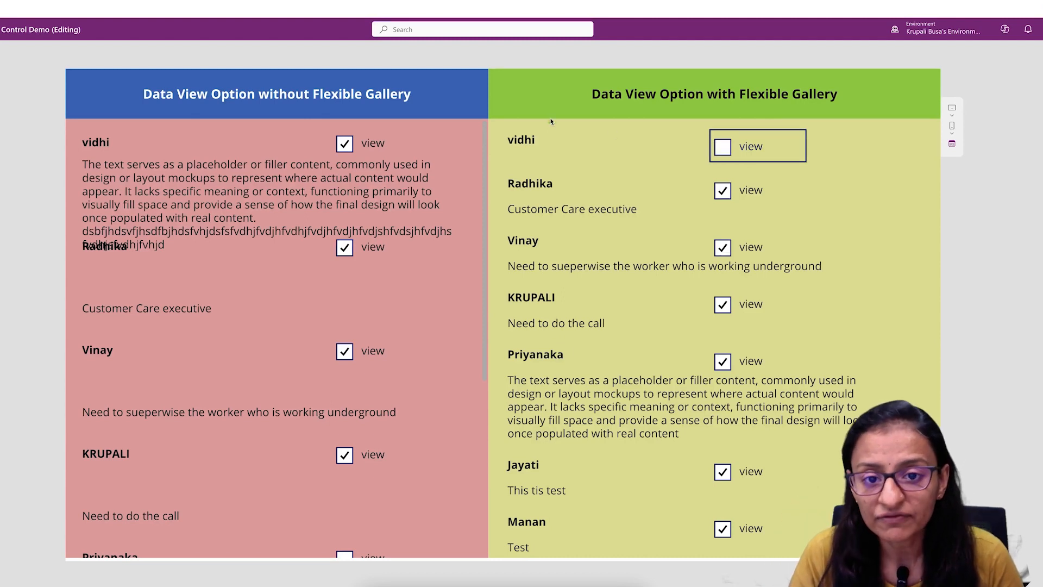
{"action": "left_click", "coordinate": [722, 149]}
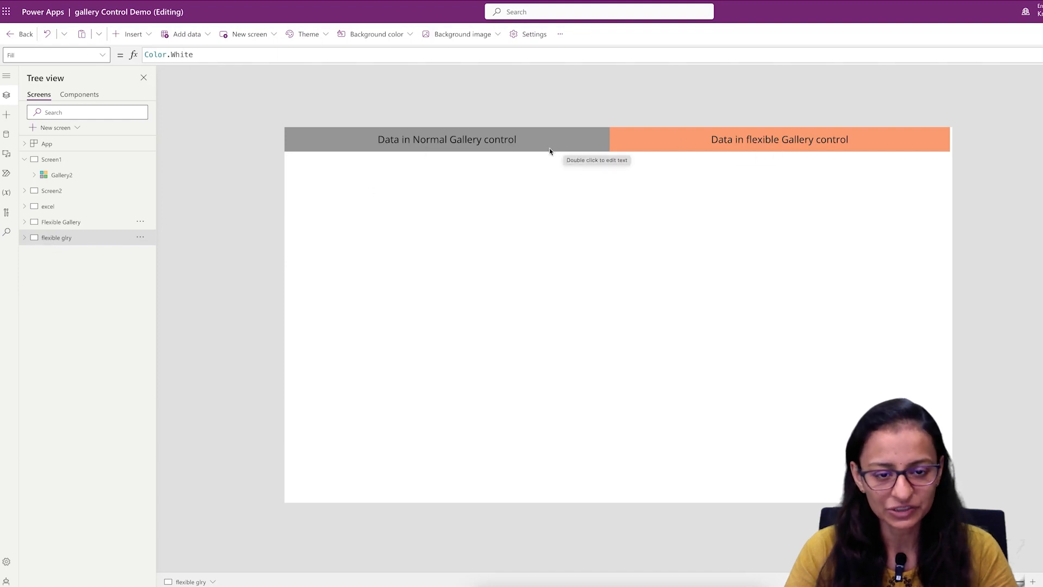
Insert a blank vertical gallery on the flexible glry screen and dismiss its data source picker.
{"action": "left_click", "coordinate": [135, 34]}
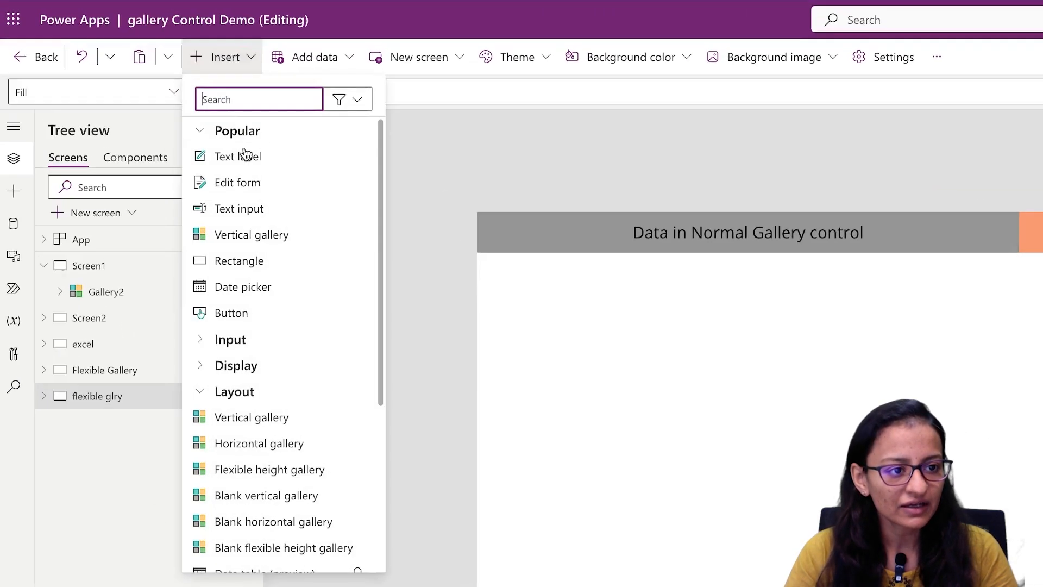
{"action": "scroll", "coordinate": [322, 434], "scroll_direction": "down", "scroll_amount": 5}
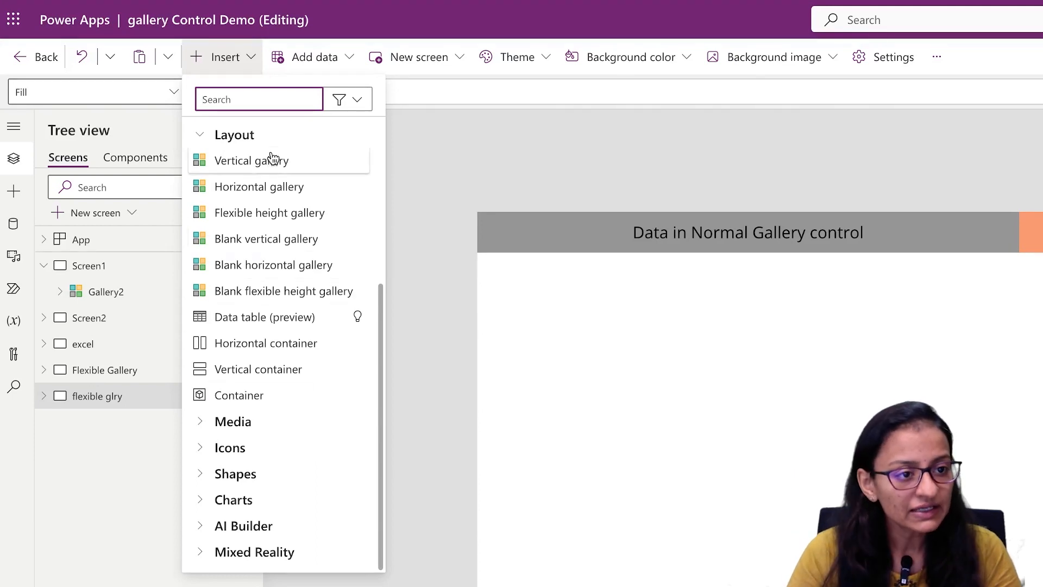
{"action": "left_click", "coordinate": [272, 240]}
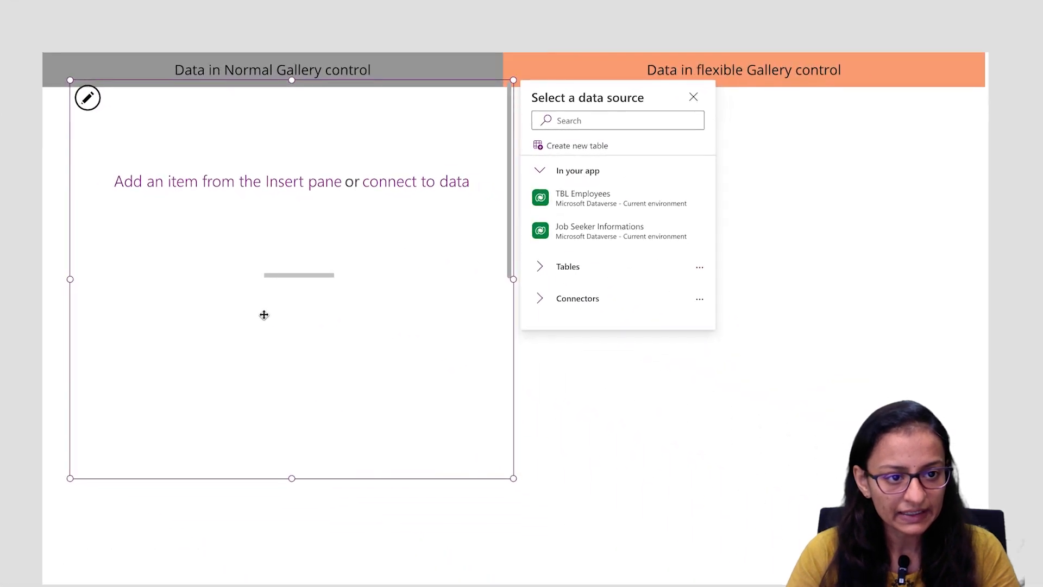
{"action": "left_click", "coordinate": [530, 265]}
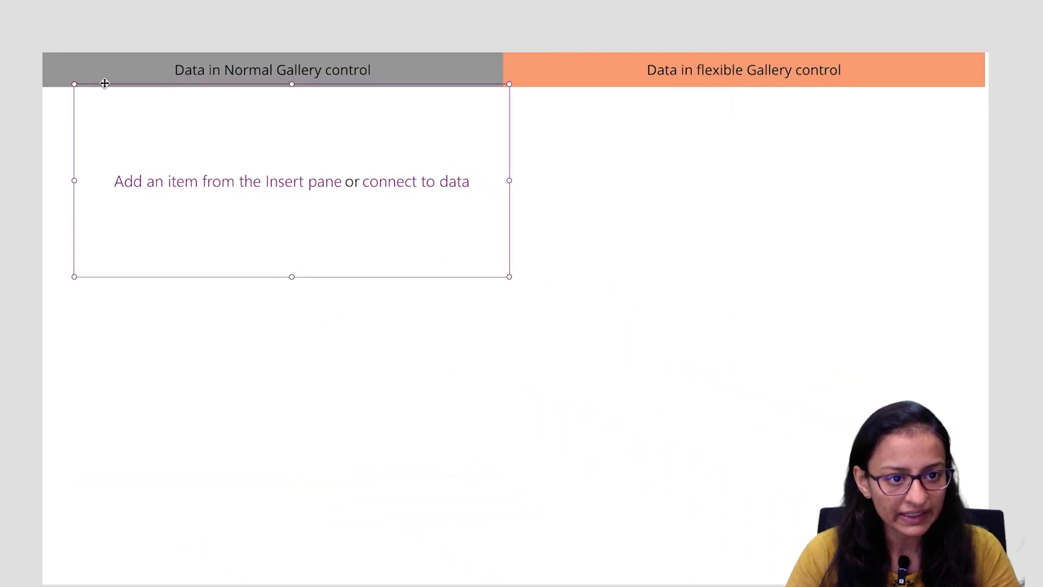
Fit the gallery to the area below the "Data in Normal Gallery control" heading and set its data source to Job Seeker Informations.
{"action": "left_click_drag", "start_coordinate": [104, 82], "coordinate": [65, 87]}
{"action": "left_click_drag", "start_coordinate": [482, 185], "coordinate": [503, 184]}
{"action": "left_click_drag", "start_coordinate": [275, 282], "coordinate": [274, 576]}
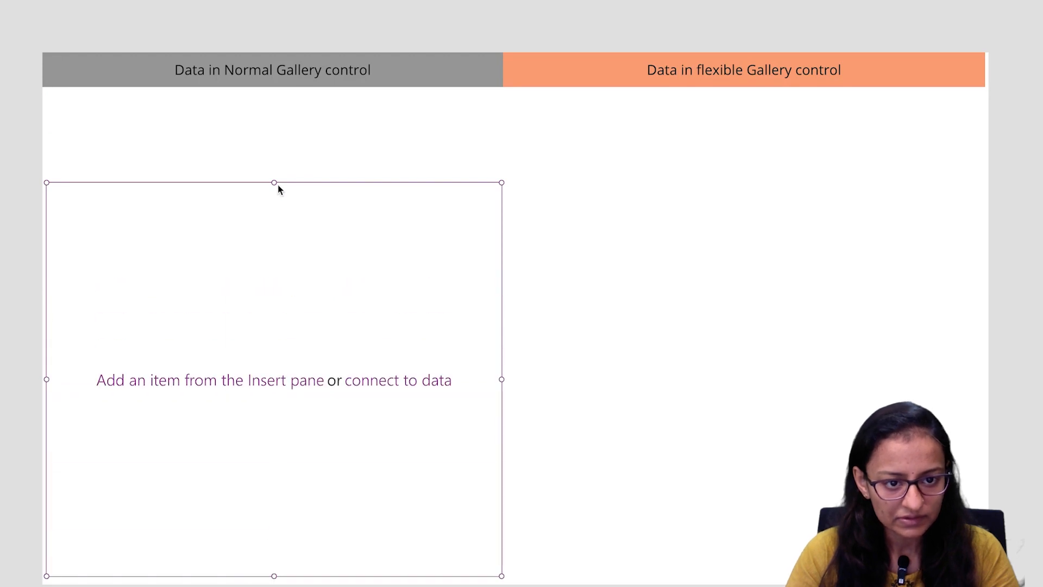
{"action": "left_click_drag", "start_coordinate": [274, 181], "coordinate": [258, 86]}
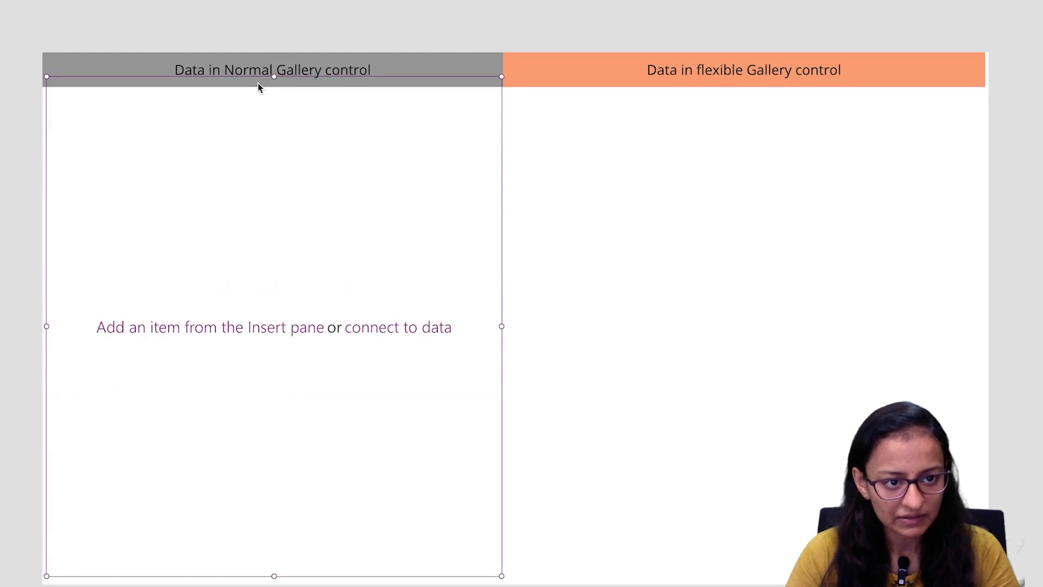
{"action": "left_click", "coordinate": [1013, 107]}
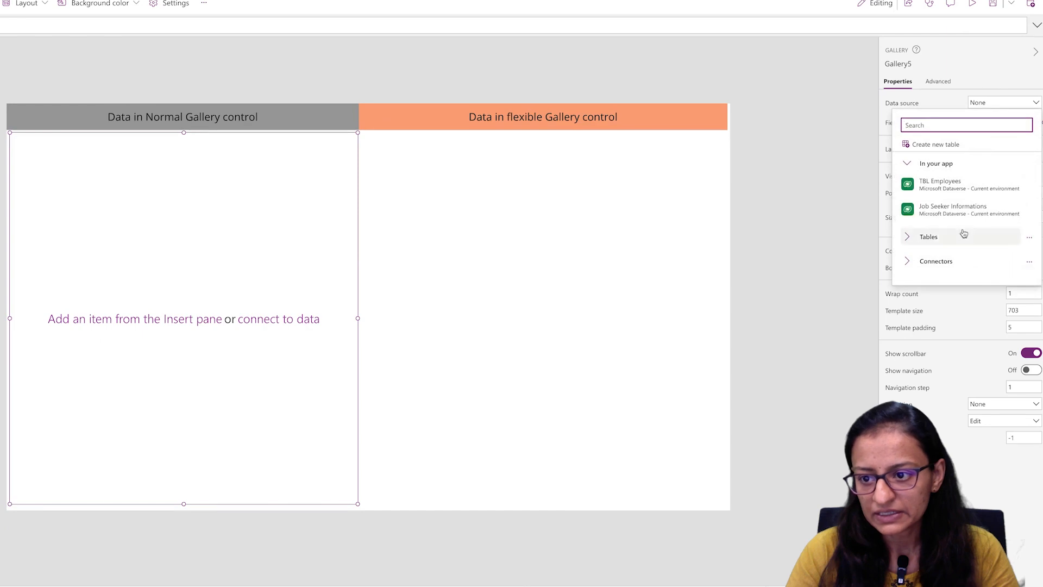
{"action": "left_click", "coordinate": [961, 209]}
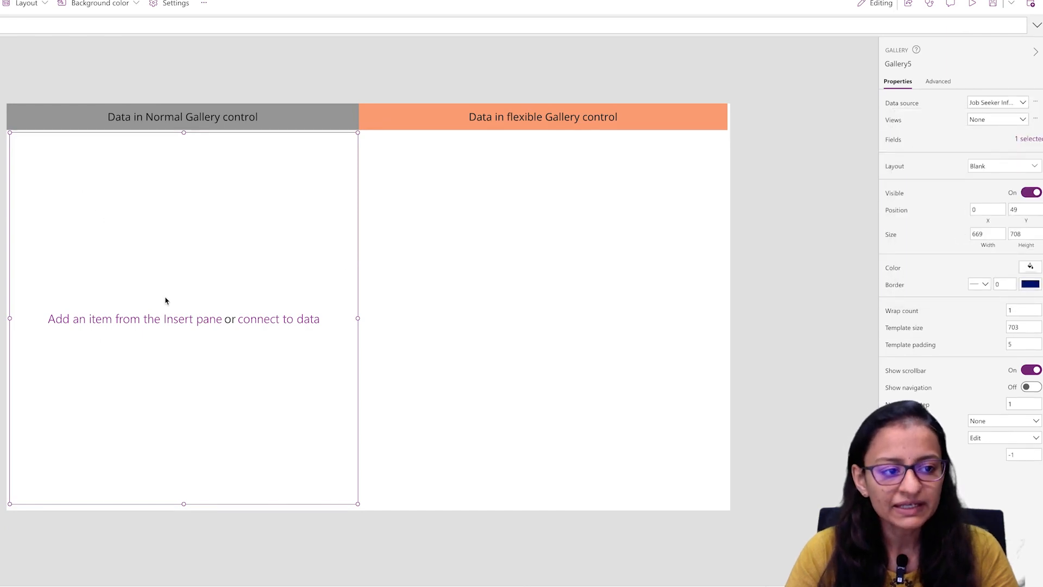
Open the Job Seeker Informations table data and examine its columns and records.
{"action": "left_click", "coordinate": [14, 113]}
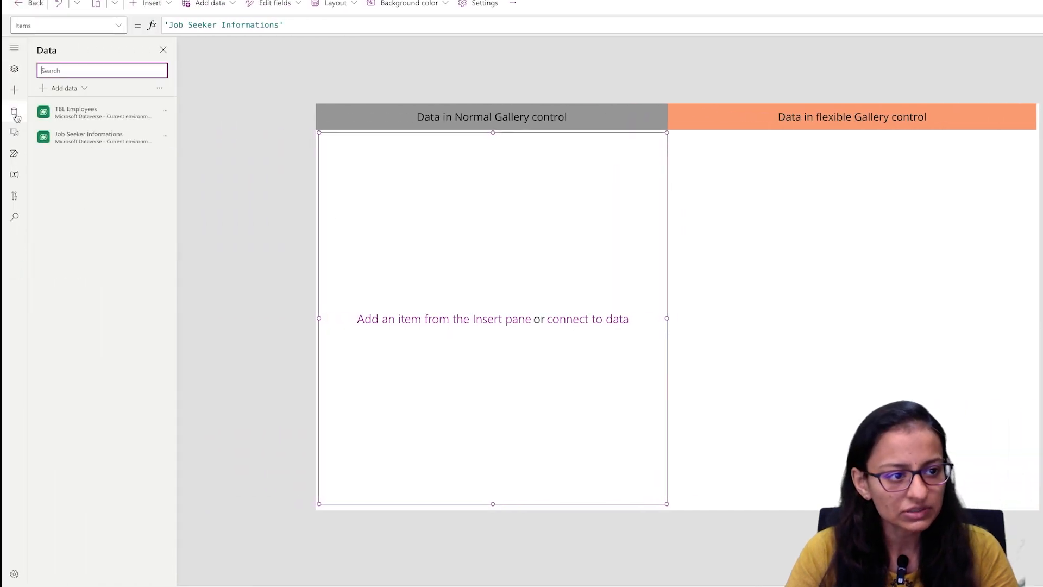
{"action": "left_click", "coordinate": [165, 135]}
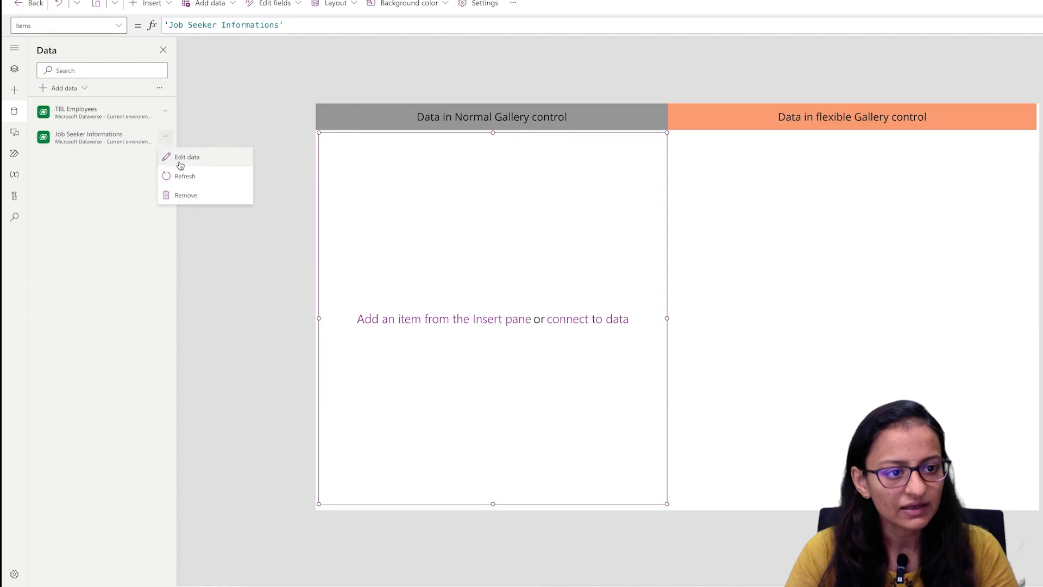
{"action": "left_click", "coordinate": [180, 158]}
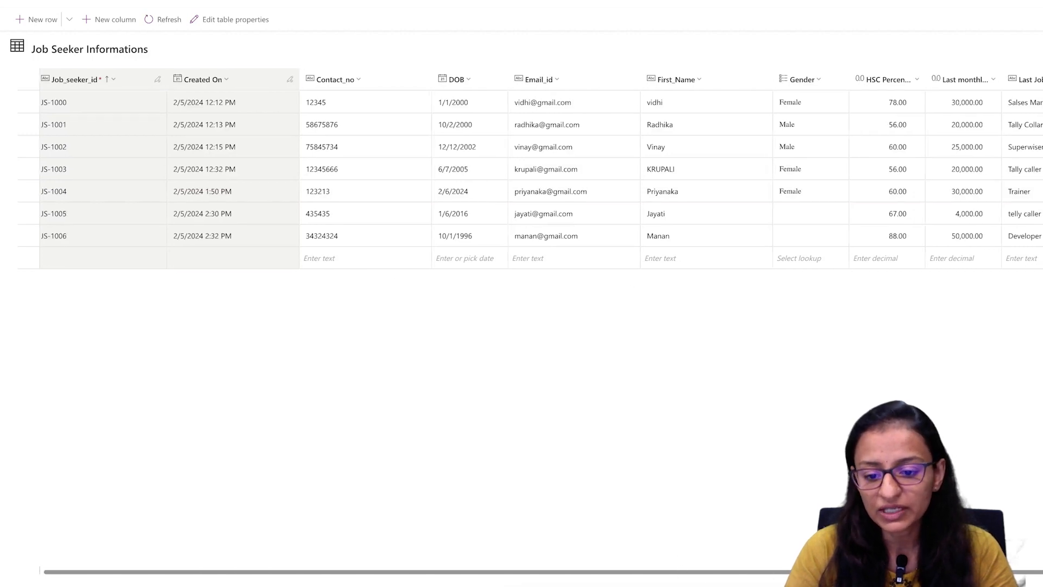
{"action": "scroll", "coordinate": [701, 546], "scroll_direction": "right", "scroll_amount": 5}
{"action": "scroll", "coordinate": [431, 580], "scroll_direction": "left", "scroll_amount": 5}
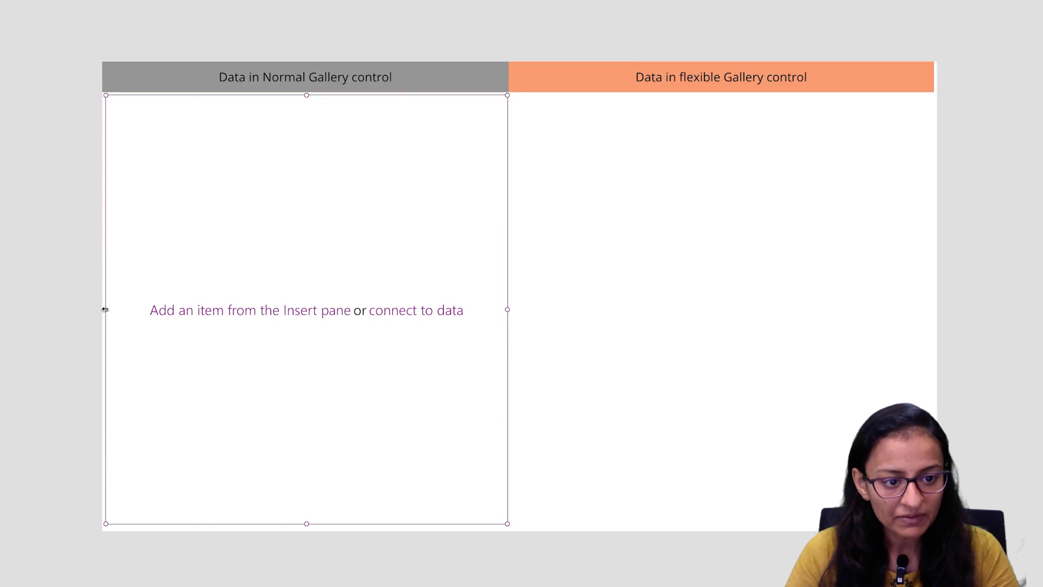
Extend the normal gallery's left edge to give it a width of 674.
{"action": "left_click_drag", "start_coordinate": [105, 309], "coordinate": [102, 309]}
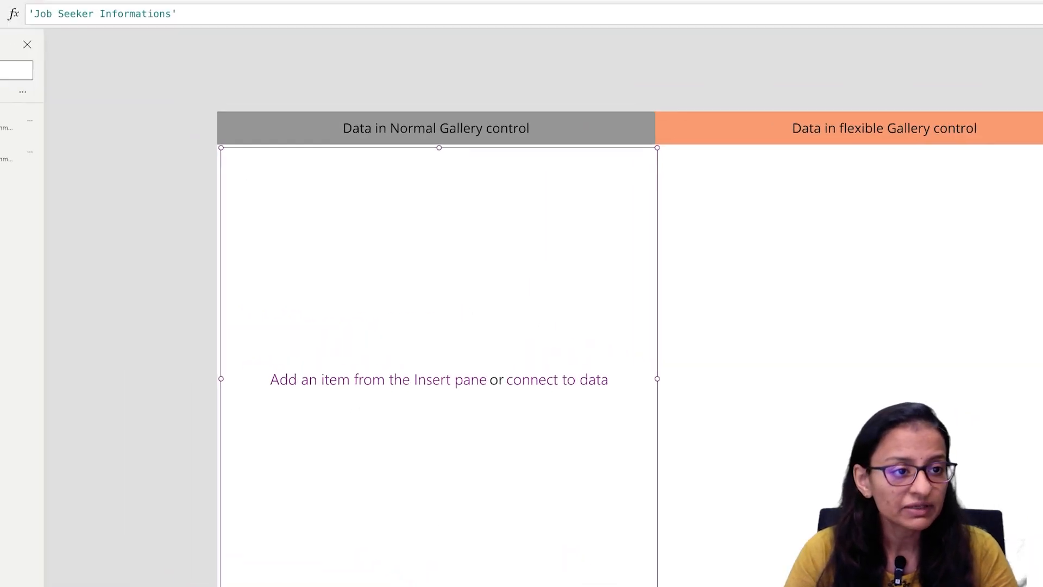
{"action": "left_click", "coordinate": [133, 35]}
{"action": "left_click", "coordinate": [199, 143]}
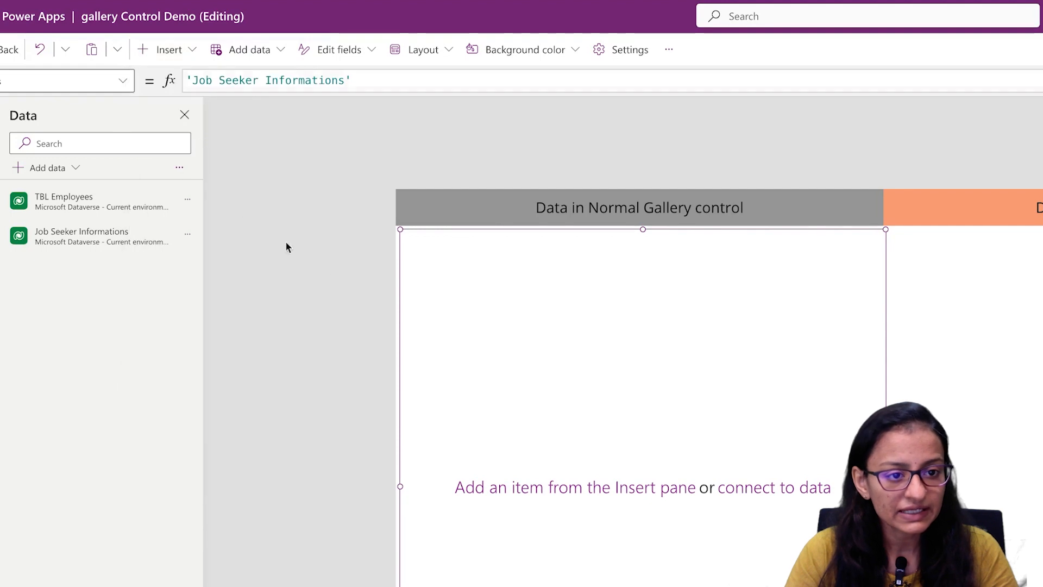
{"action": "right_click", "coordinate": [481, 286]}
{"action": "left_click", "coordinate": [428, 276]}
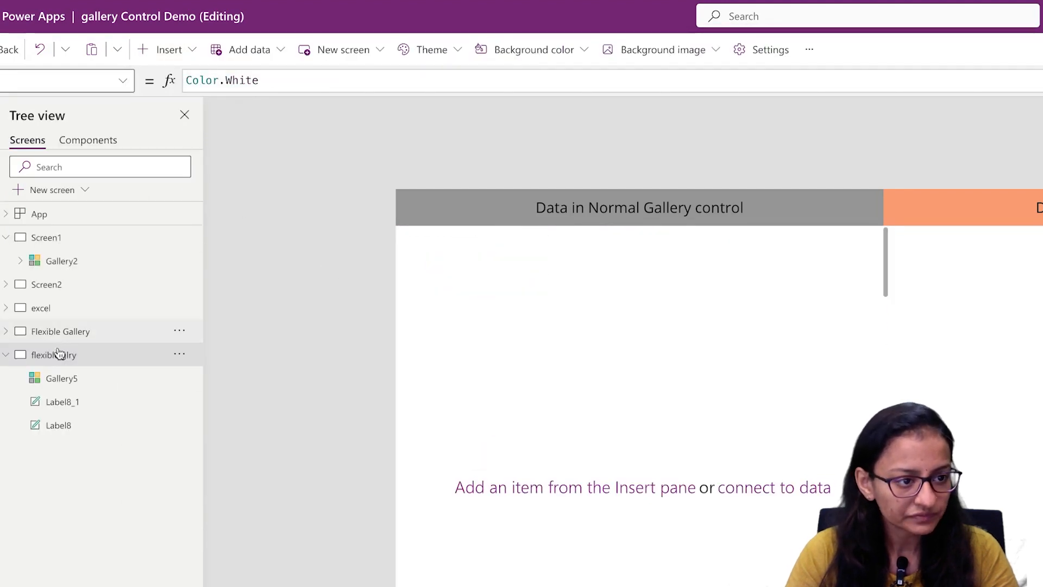
Insert two text labels inside Gallery5 and place the second one directly below the first.
{"action": "left_click", "coordinate": [69, 382]}
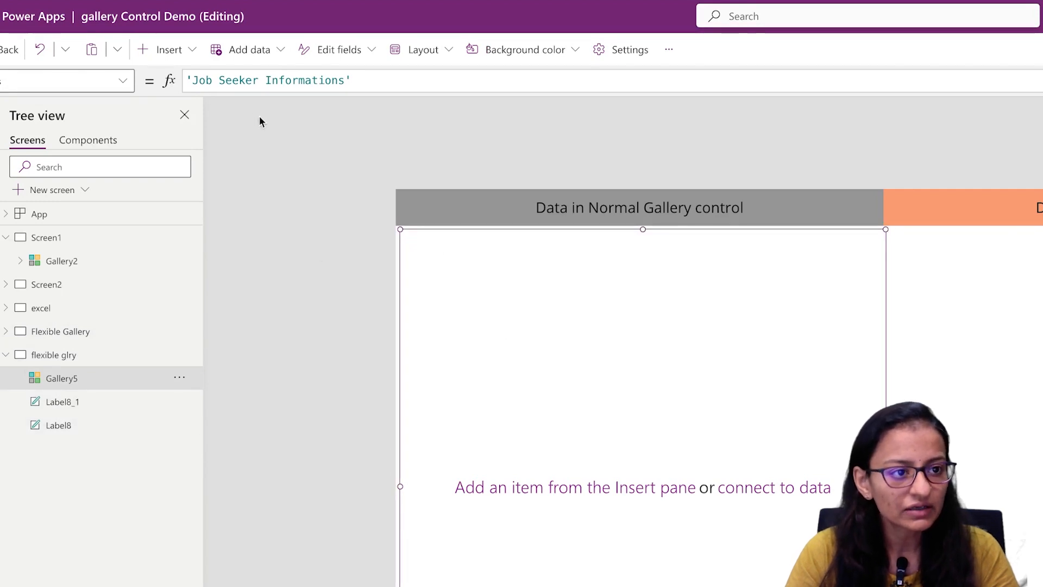
{"action": "left_click", "coordinate": [164, 50]}
{"action": "left_click", "coordinate": [180, 138]}
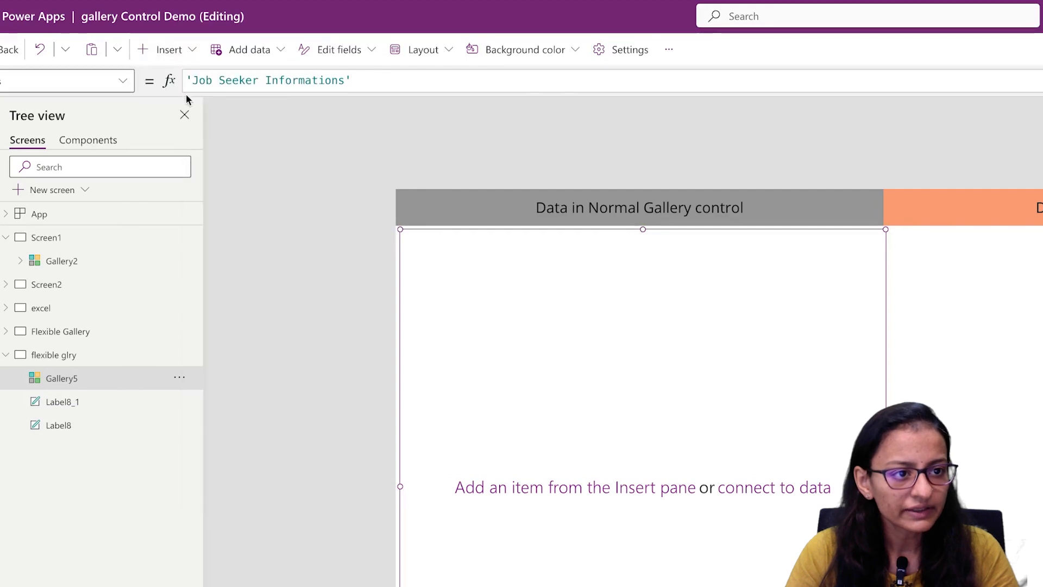
{"action": "left_click", "coordinate": [169, 51]}
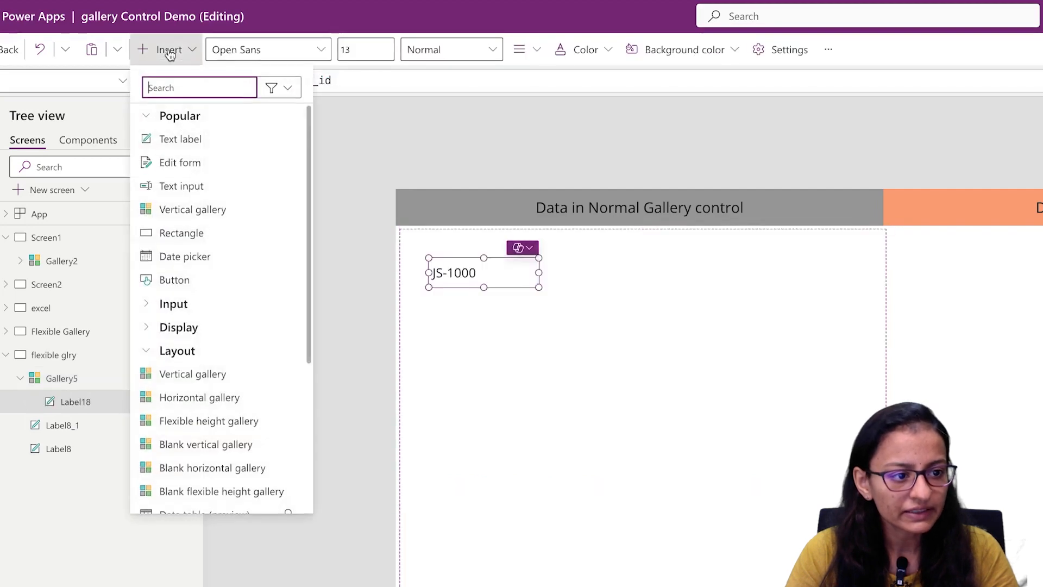
{"action": "left_click", "coordinate": [180, 139]}
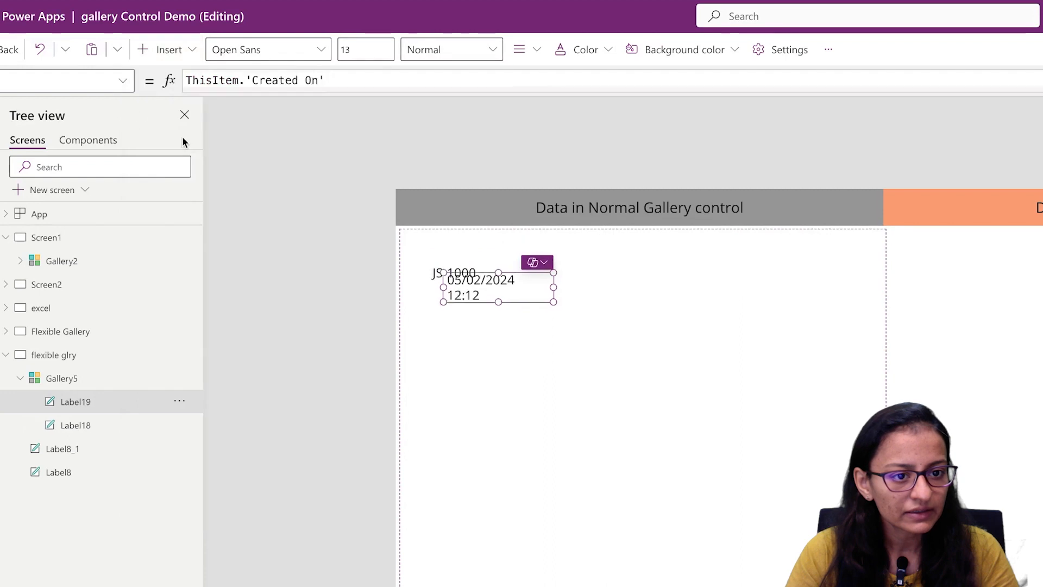
{"action": "left_click_drag", "start_coordinate": [491, 294], "coordinate": [478, 309]}
Shrink the row template of Gallery5 to a template size of 163.
{"action": "left_click", "coordinate": [610, 323]}
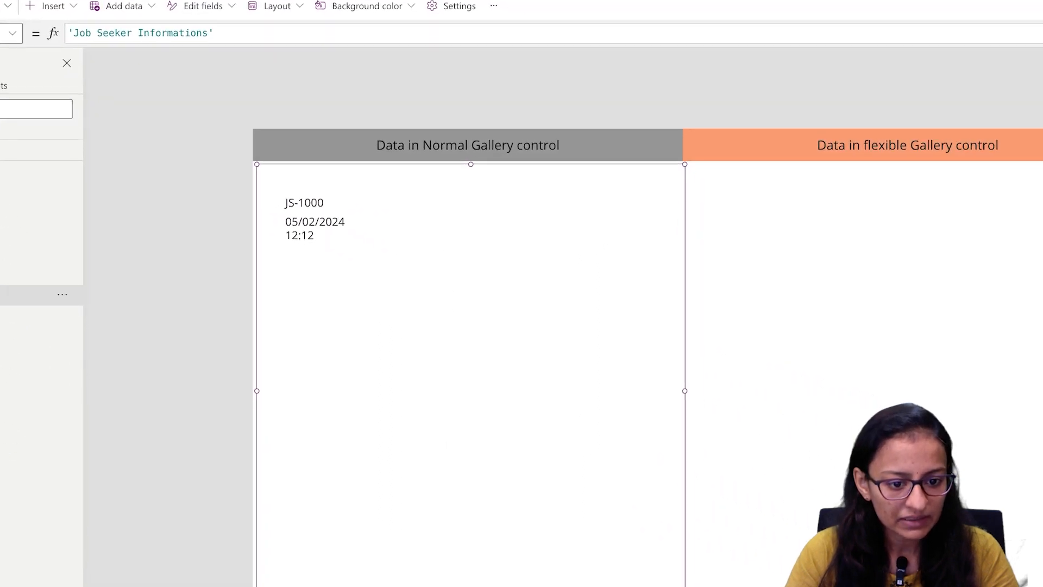
{"action": "left_click_drag", "start_coordinate": [472, 533], "coordinate": [454, 283]}
{"action": "left_click_drag", "start_coordinate": [306, 212], "coordinate": [309, 199]}
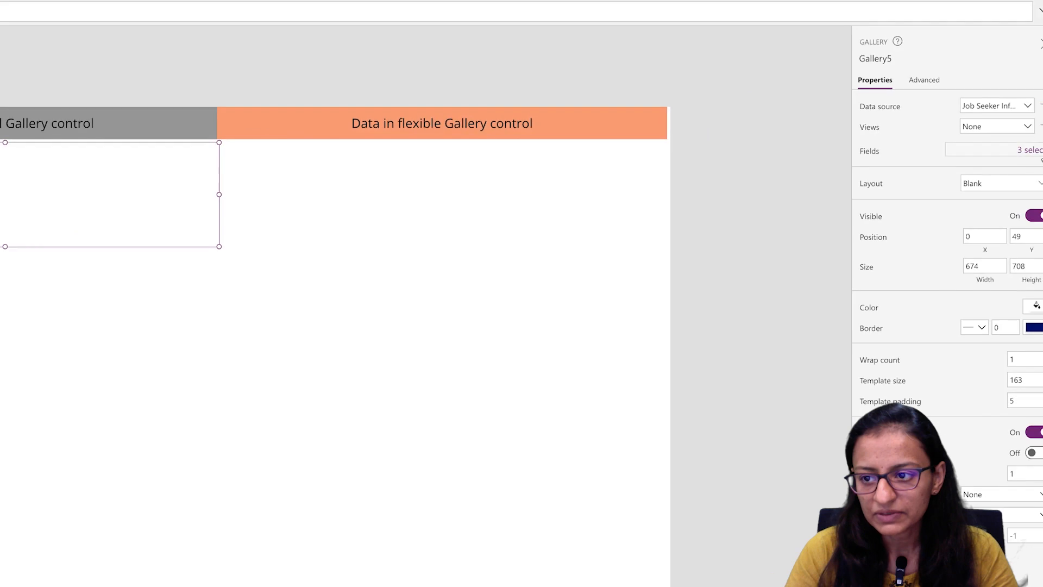
Bind the gallery's Label18 to First_Name and Label19 to Last Job Description.
{"action": "left_click", "coordinate": [1024, 152]}
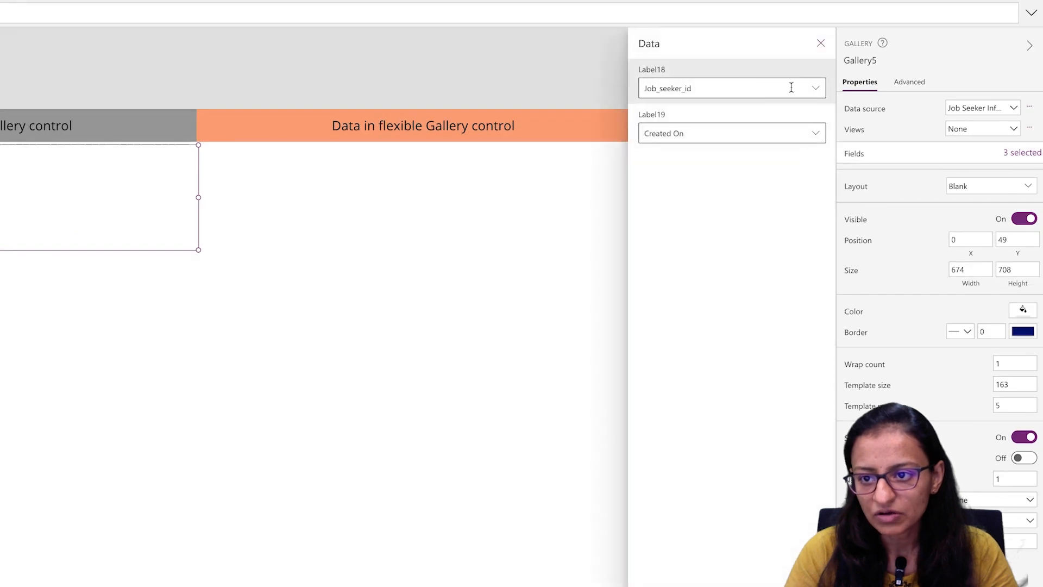
{"action": "left_click", "coordinate": [816, 88]}
{"action": "left_click", "coordinate": [715, 209]}
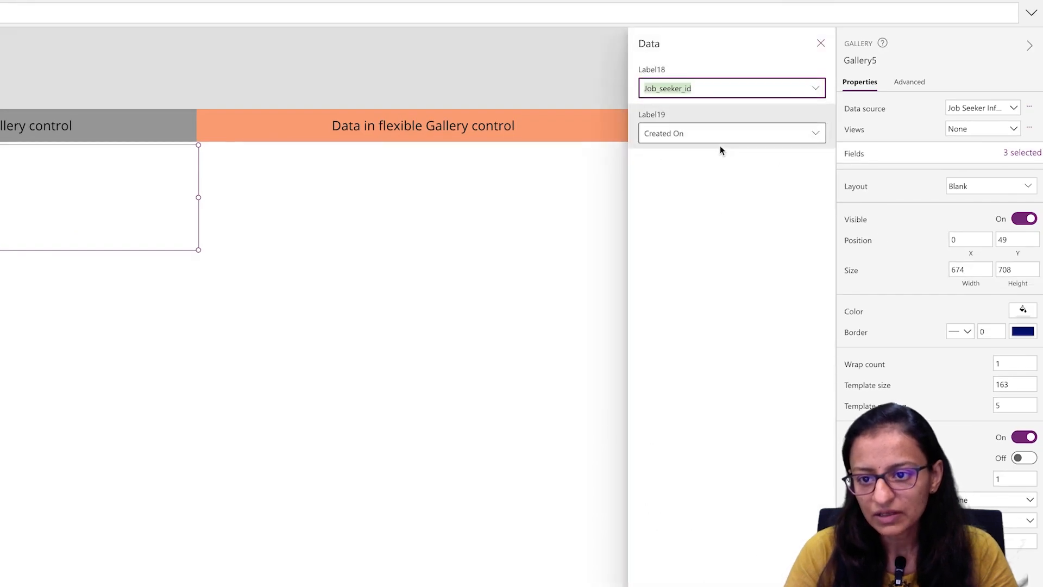
{"action": "left_click", "coordinate": [813, 133]}
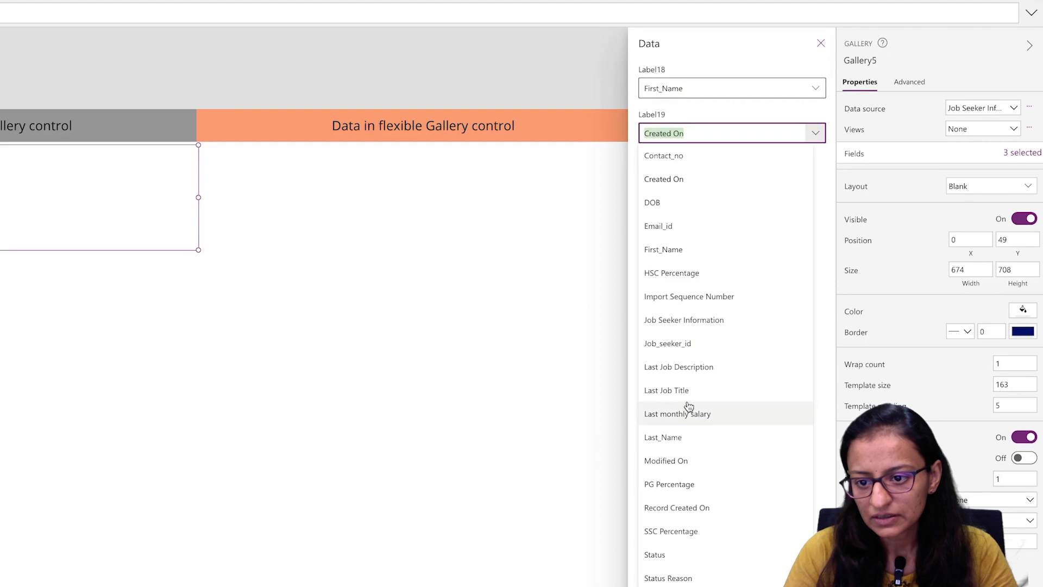
{"action": "left_click", "coordinate": [697, 365]}
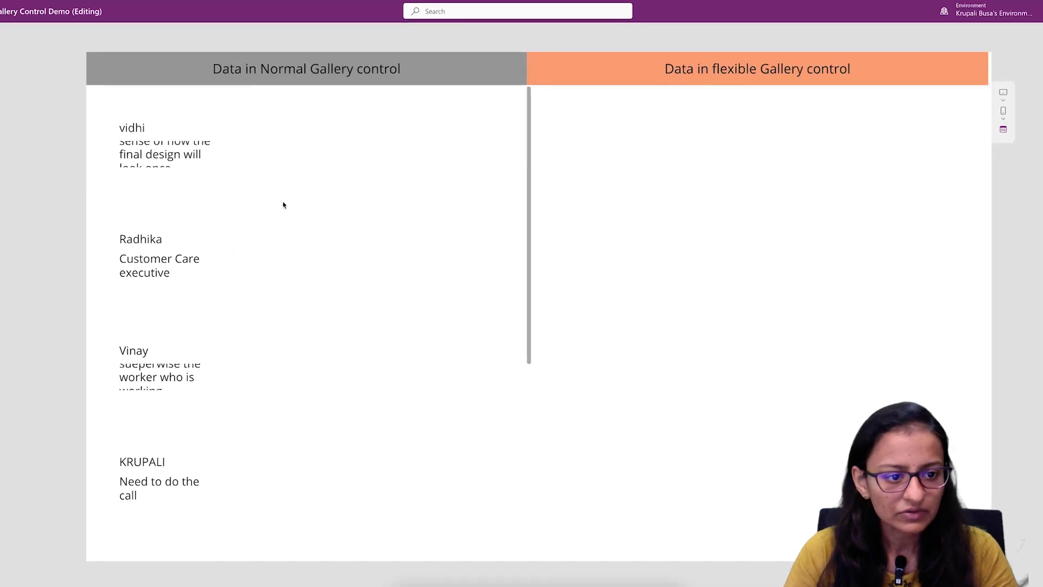
Close the app preview and widen Label19 in the normal gallery to a width of 597.
{"action": "scroll", "coordinate": [195, 354], "scroll_direction": "down", "scroll_amount": 5}
{"action": "scroll", "coordinate": [191, 357], "scroll_direction": "up", "scroll_amount": 5}
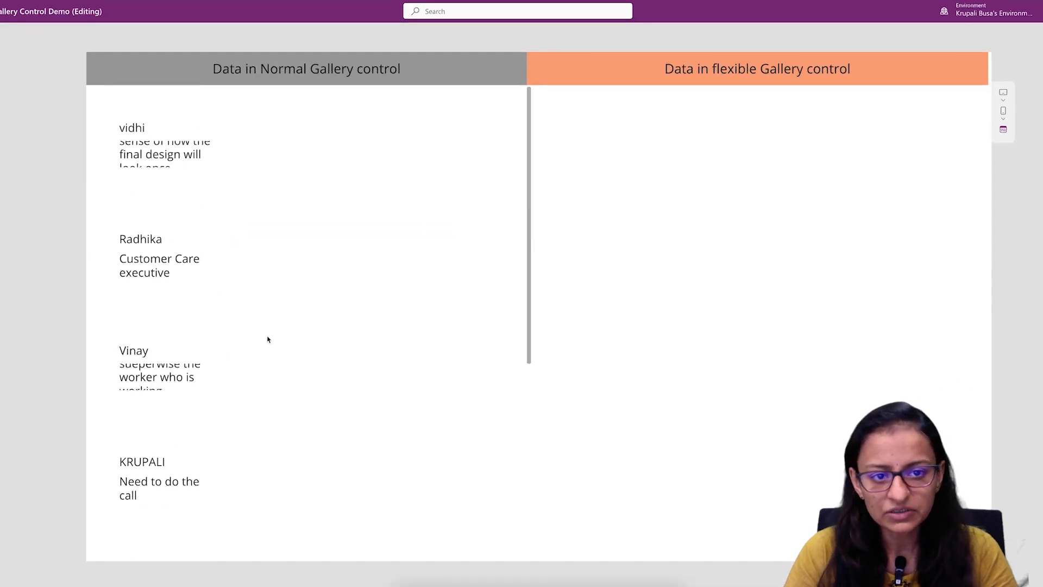
{"action": "key", "text": "Escape"}
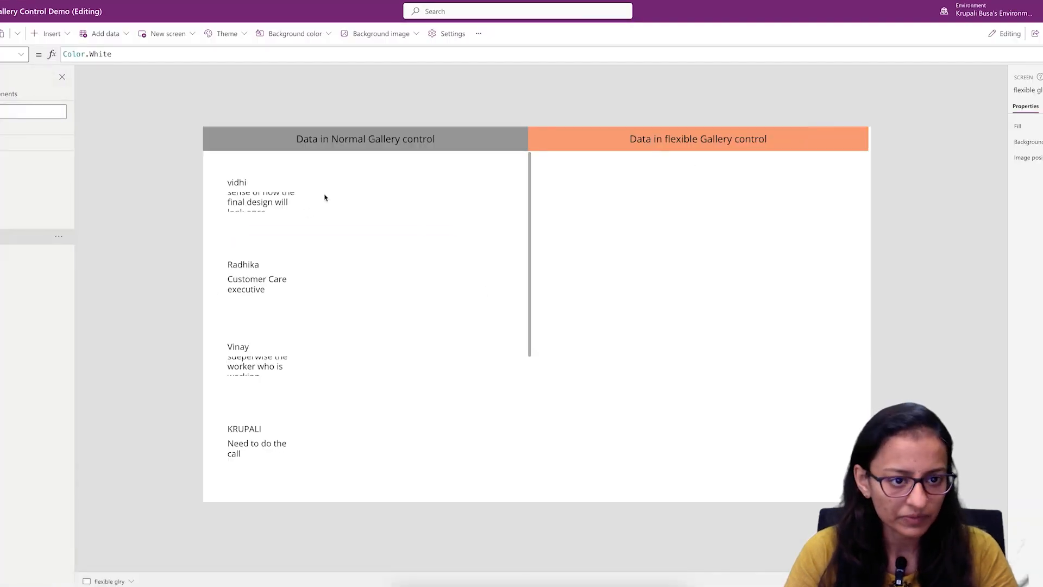
{"action": "left_click", "coordinate": [263, 208]}
{"action": "left_click_drag", "start_coordinate": [321, 210], "coordinate": [516, 212]}
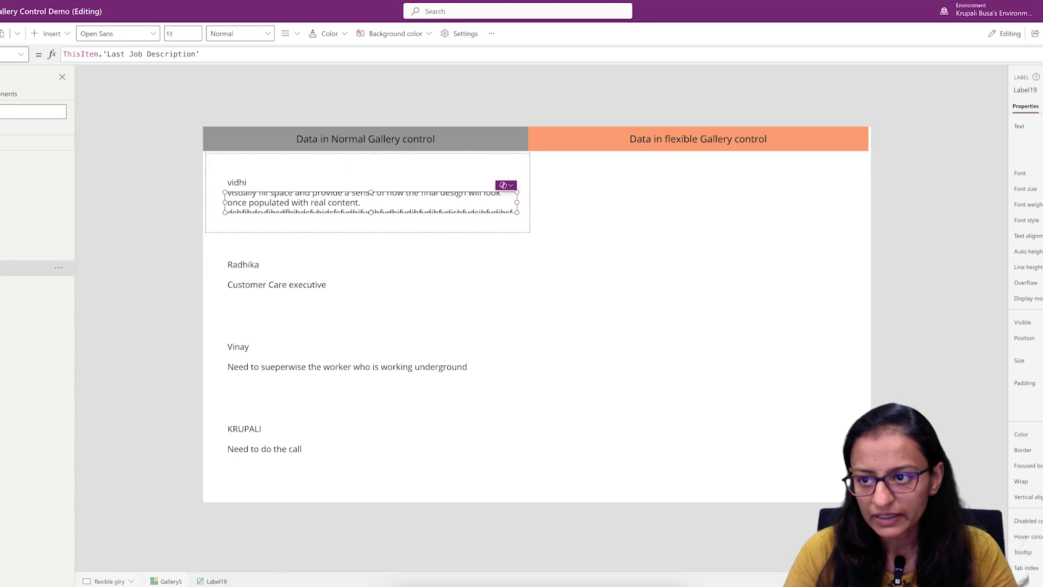
Preview the app and scroll through the normal gallery to check how the widened job descriptions display.
{"action": "key", "text": "F5"}
{"action": "scroll", "coordinate": [224, 293], "scroll_direction": "down", "scroll_amount": 5}
{"action": "scroll", "coordinate": [238, 177], "scroll_direction": "up", "scroll_amount": 5}
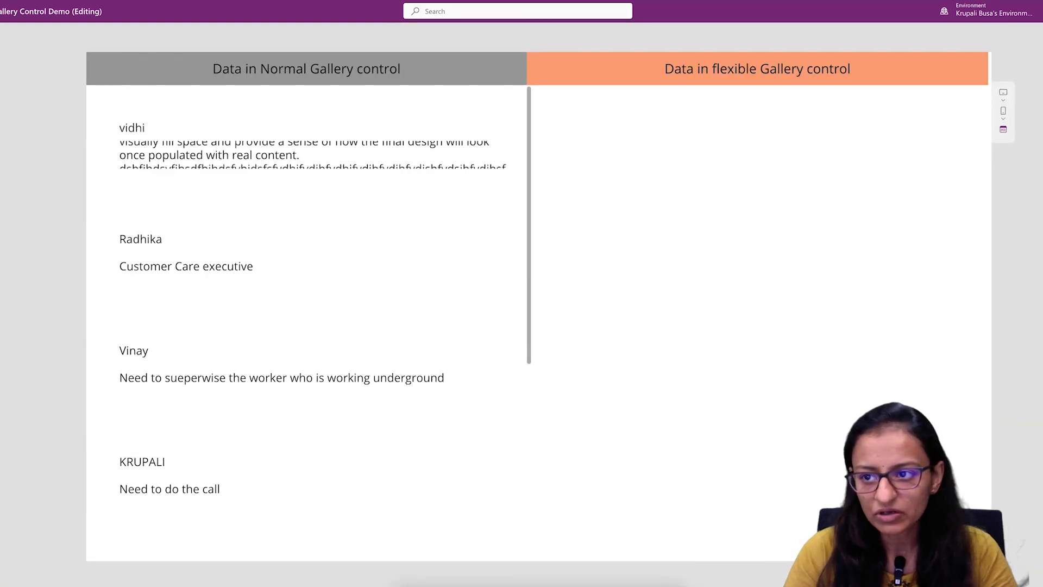
{"action": "key", "text": "Escape"}
Turn on auto height for Label19 and preview the normal gallery's rows to check for overlapping text.
{"action": "left_click", "coordinate": [270, 205]}
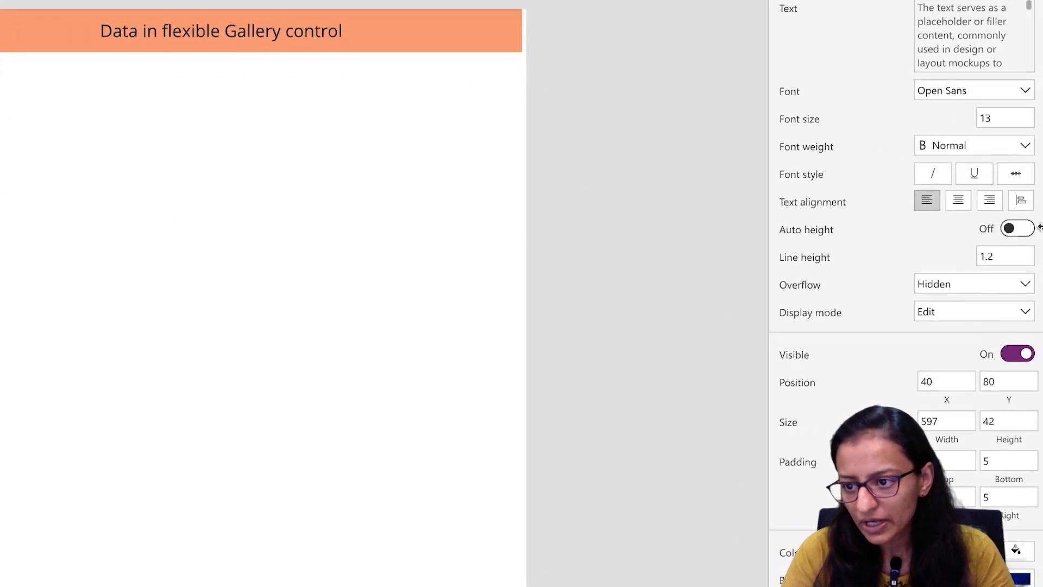
{"action": "left_click", "coordinate": [1029, 230]}
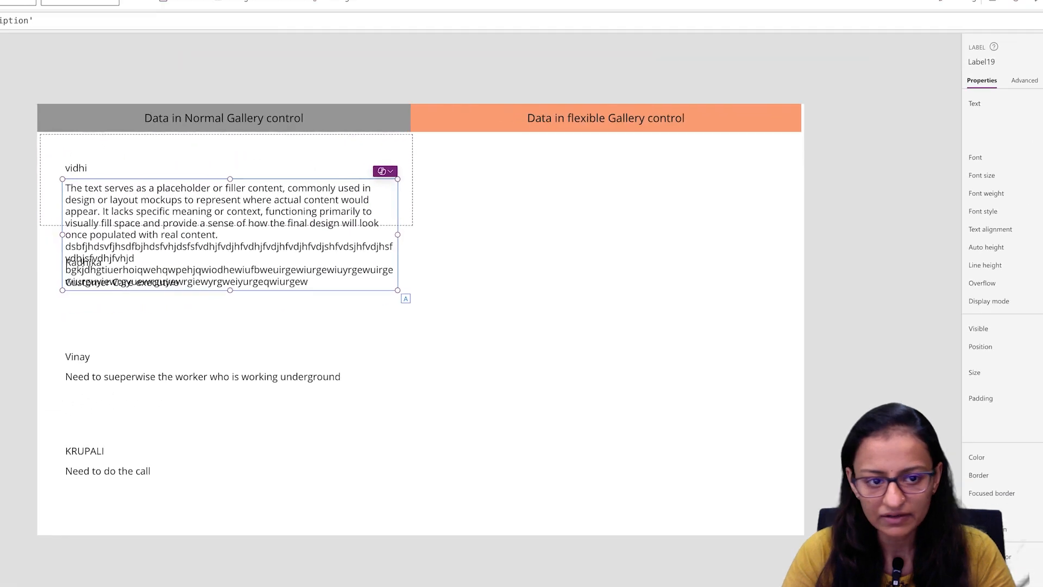
{"action": "key", "text": "F5"}
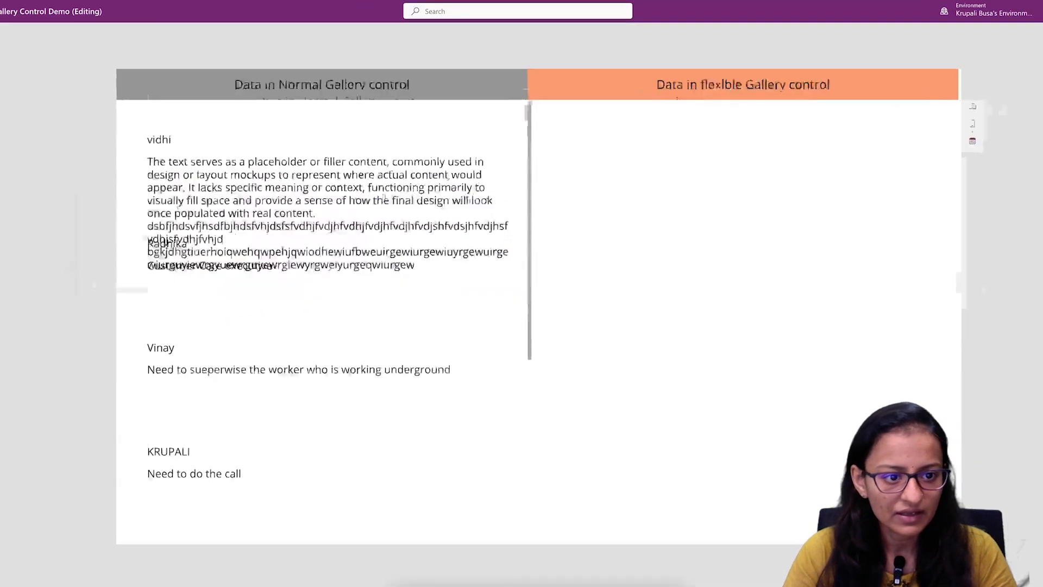
{"action": "scroll", "coordinate": [435, 258], "scroll_direction": "down", "scroll_amount": 5}
{"action": "scroll", "coordinate": [433, 261], "scroll_direction": "up", "scroll_amount": 5}
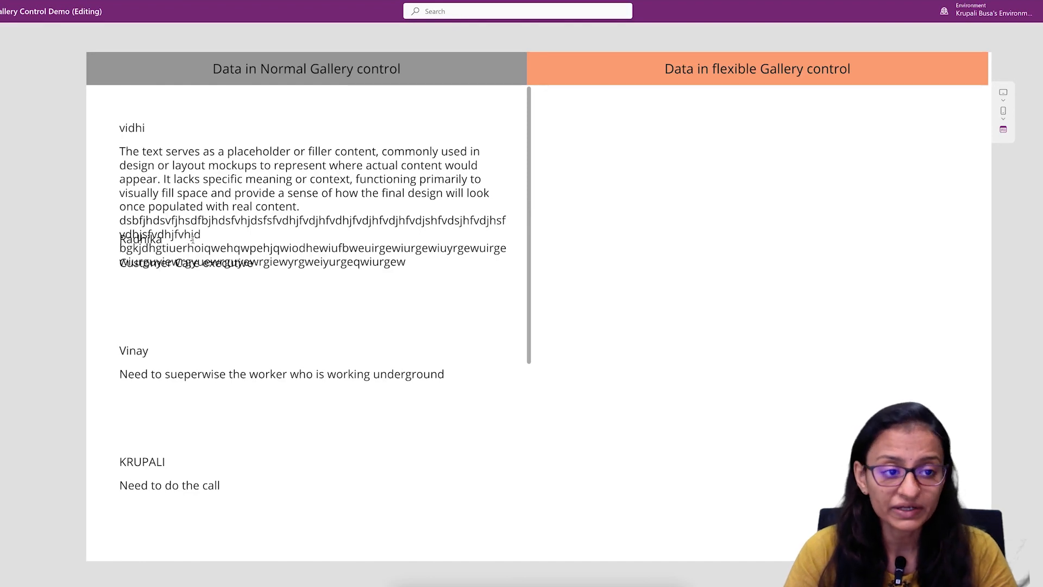
{"action": "key", "text": "Escape"}
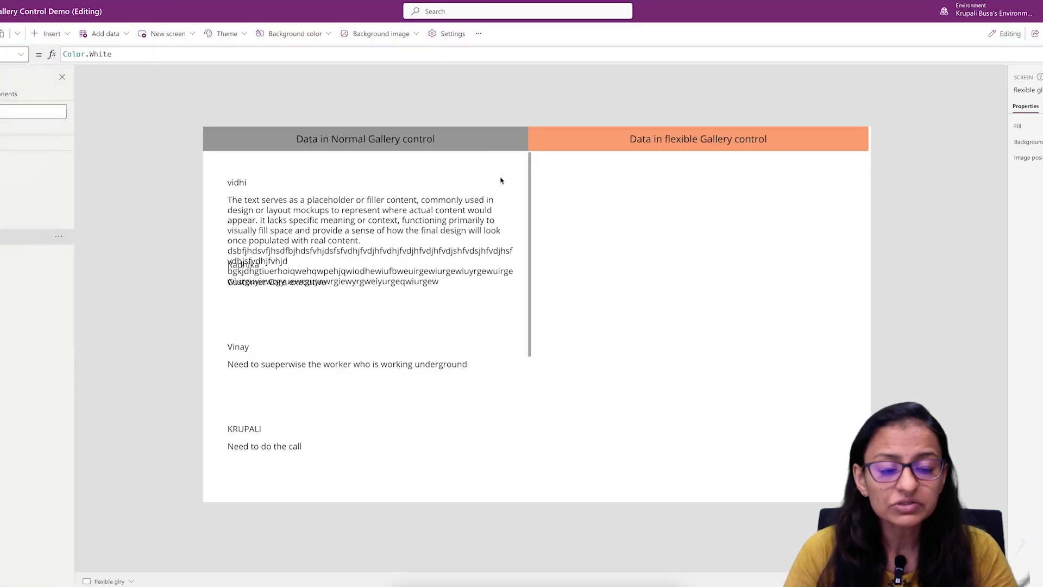
Enlarge the row template of Gallery5 to a template size of 294 so the first row encloses its full description.
{"action": "left_click", "coordinate": [305, 240]}
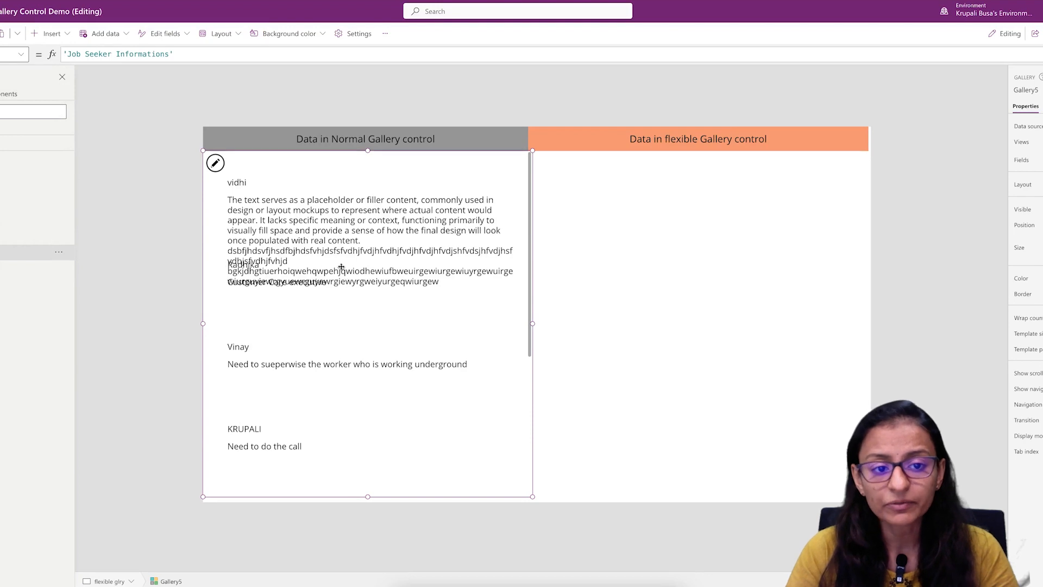
{"action": "left_click", "coordinate": [219, 168]}
{"action": "left_click", "coordinate": [278, 218]}
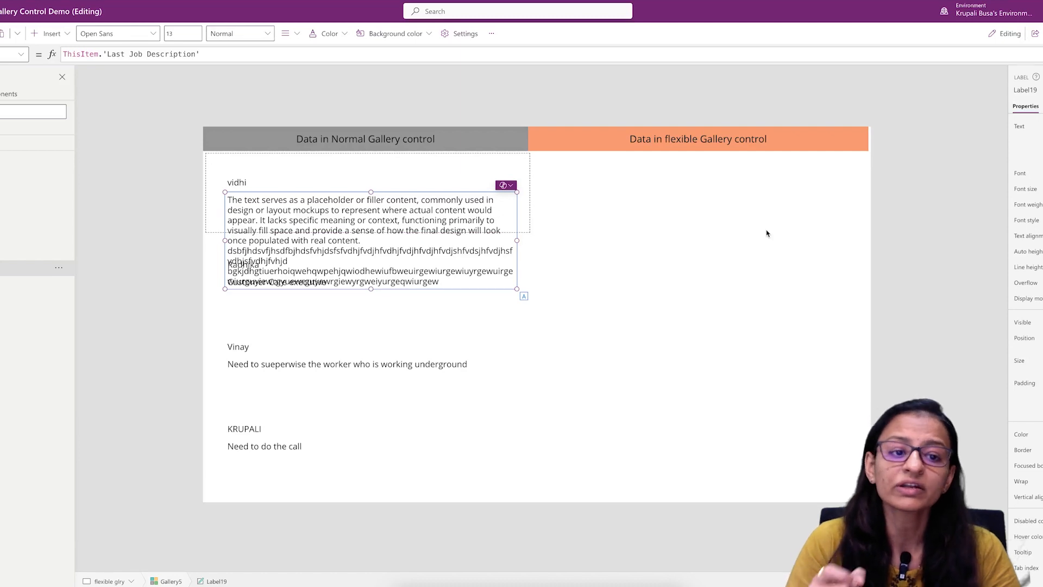
{"action": "left_click", "coordinate": [339, 189]}
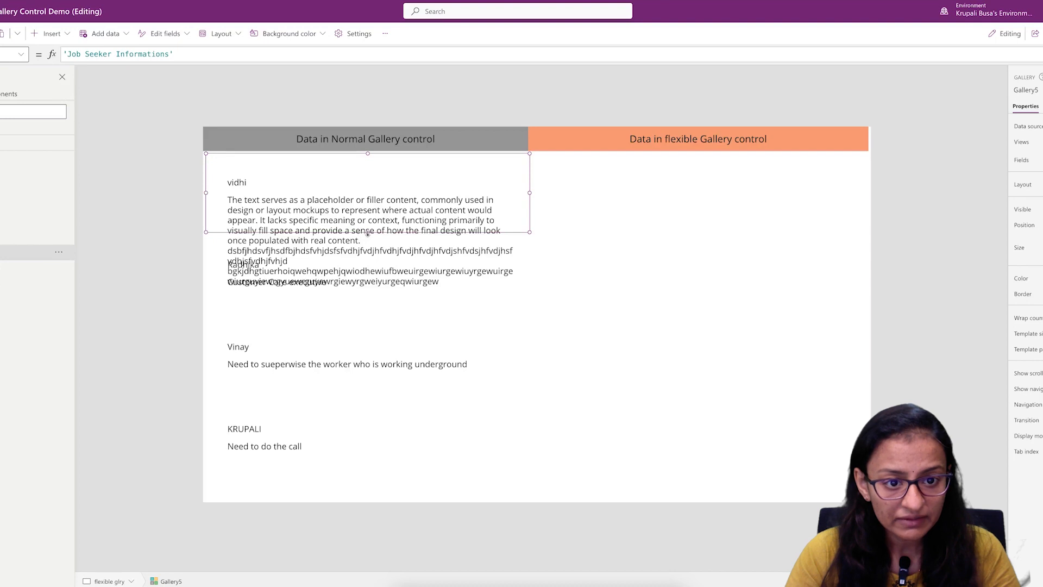
{"action": "left_click_drag", "start_coordinate": [368, 232], "coordinate": [368, 296]}
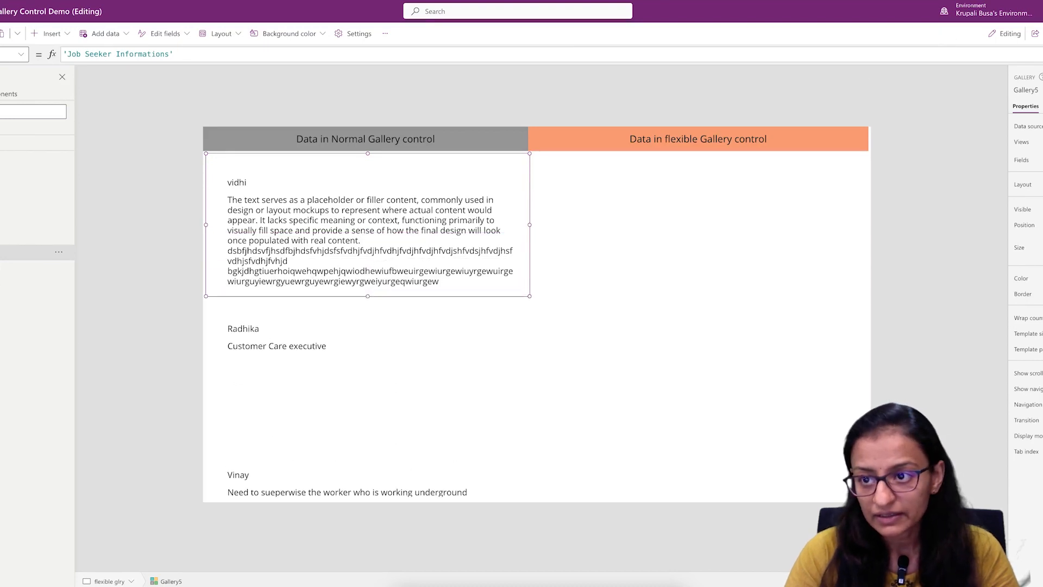
Preview the app and scroll through the normal gallery to examine the spacing below the short job descriptions.
{"action": "key", "text": "F5"}
{"action": "scroll", "coordinate": [396, 217], "scroll_direction": "down", "scroll_amount": 10}
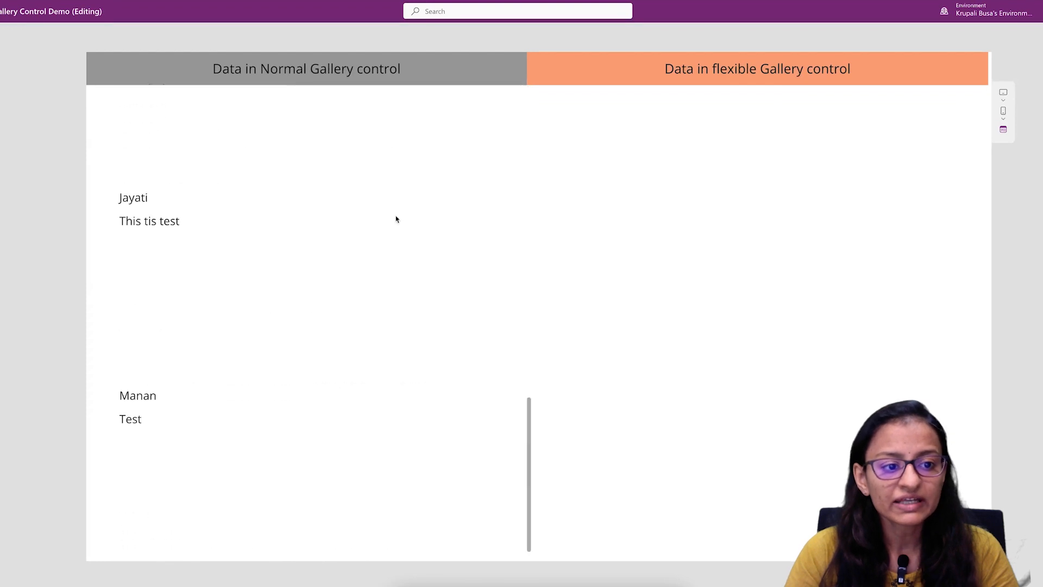
{"action": "scroll", "coordinate": [396, 219], "scroll_direction": "up", "scroll_amount": 10}
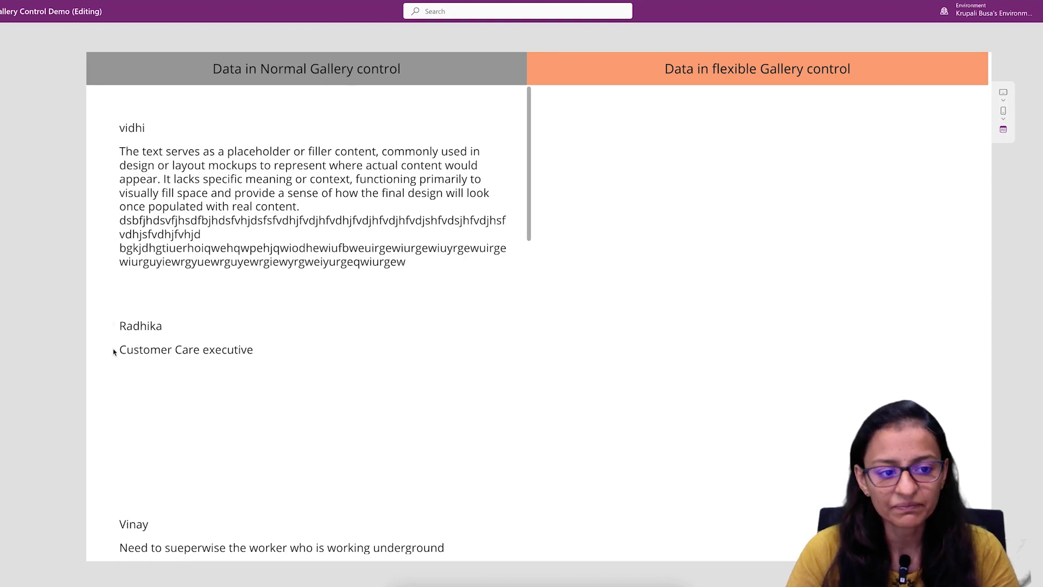
{"action": "scroll", "coordinate": [147, 341], "scroll_direction": "down", "scroll_amount": 2}
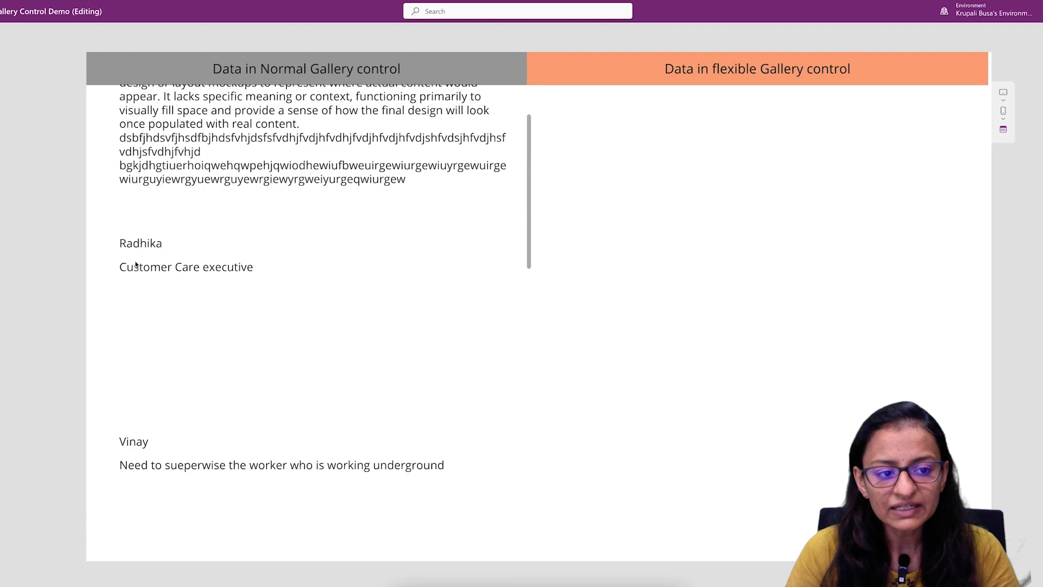
{"action": "left_click_drag", "start_coordinate": [119, 267], "coordinate": [262, 270]}
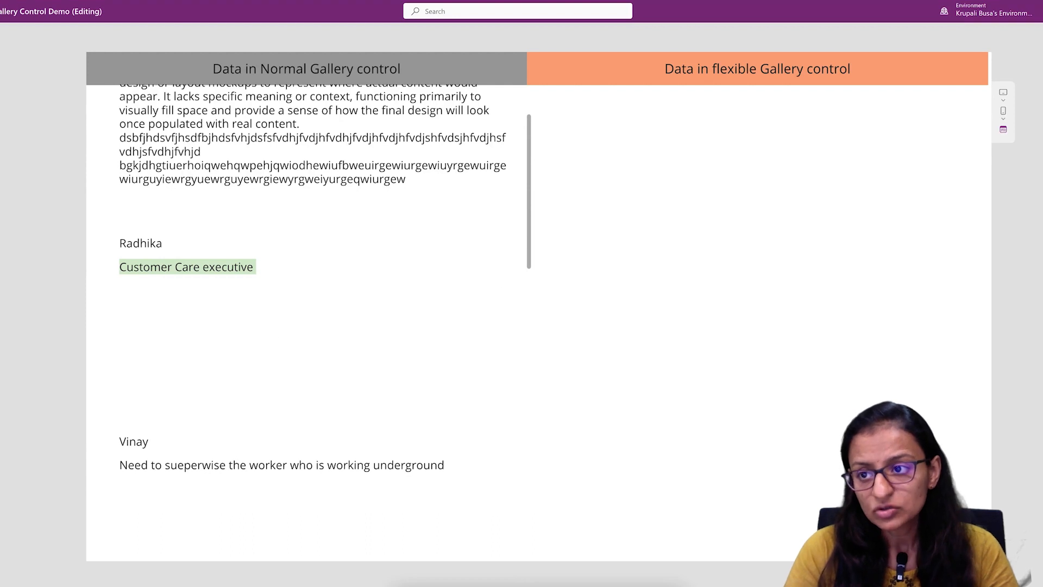
{"action": "key", "text": "Escape"}
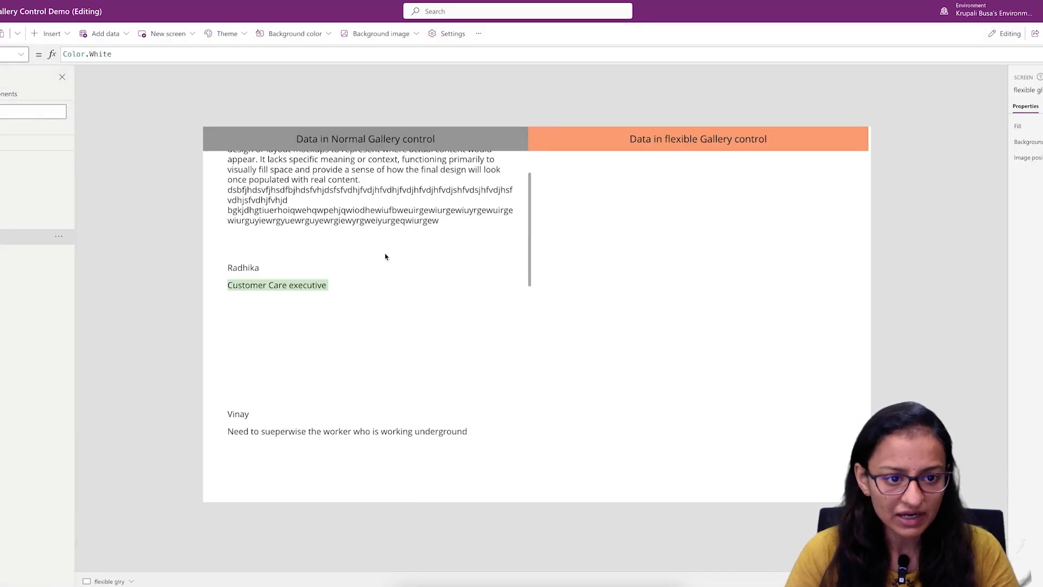
Clear the fixed value from the TemplateSize property of Gallery5.
{"action": "left_click", "coordinate": [346, 244]}
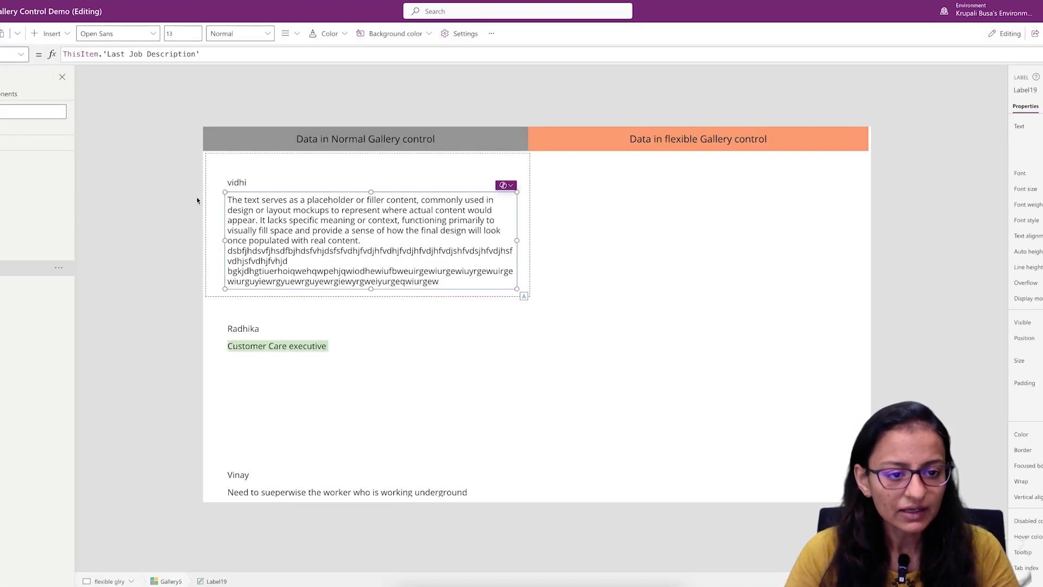
{"action": "left_click", "coordinate": [305, 179]}
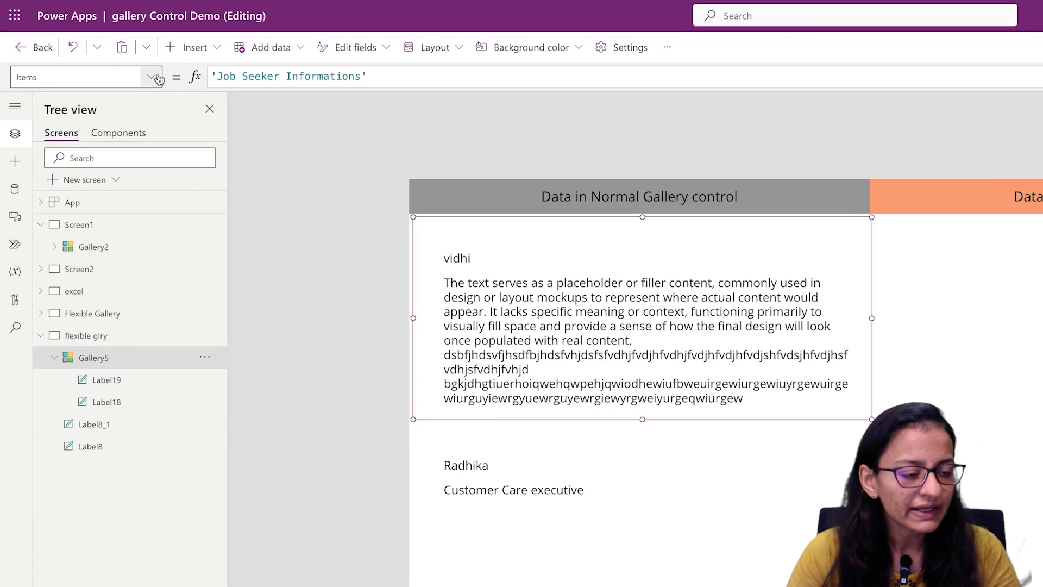
{"action": "left_click", "coordinate": [20, 54]}
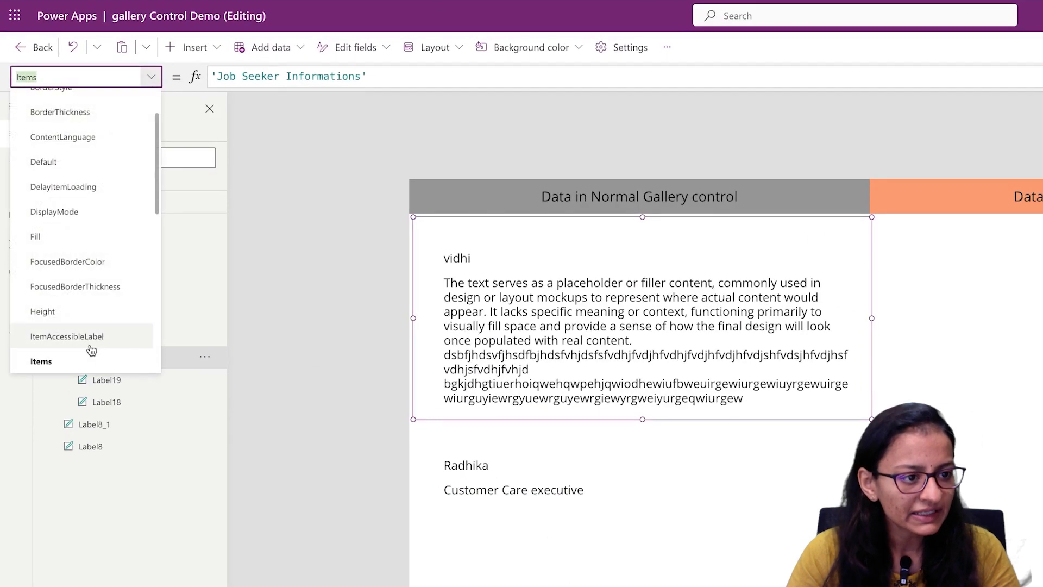
{"action": "scroll", "coordinate": [92, 350], "scroll_direction": "down", "scroll_amount": 5}
{"action": "left_click", "coordinate": [66, 217]}
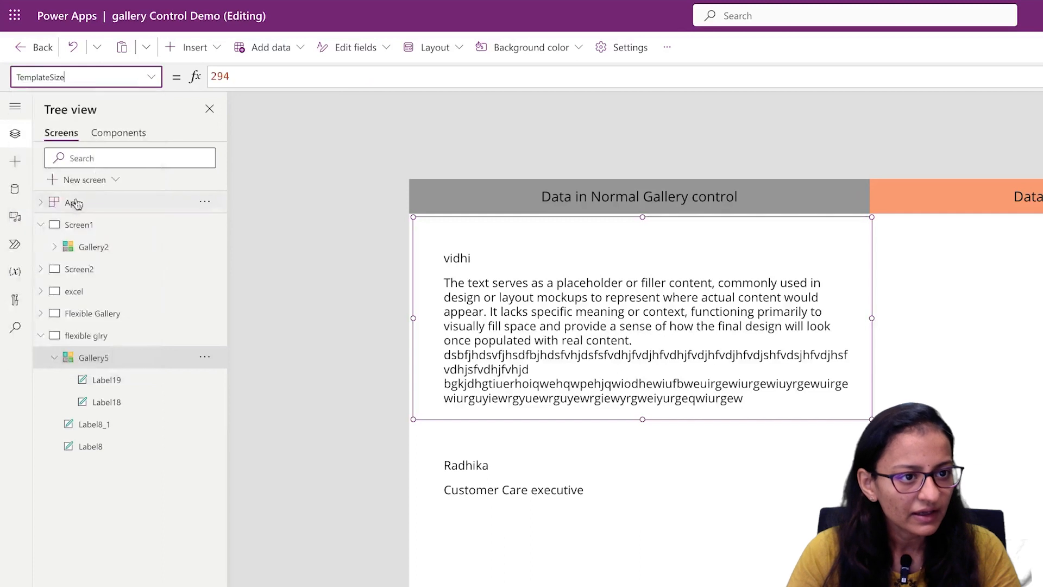
{"action": "left_click", "coordinate": [251, 77]}
{"action": "key", "text": "BackSpace"}
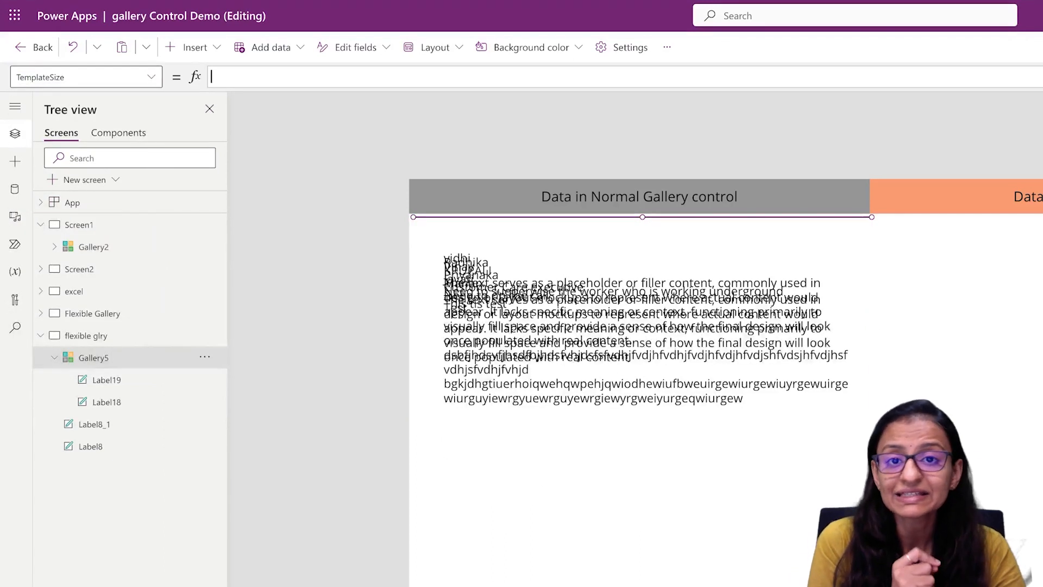
Enter Label19.Height as the TemplateSize formula of Gallery5.
{"action": "type", "text": "lab"}
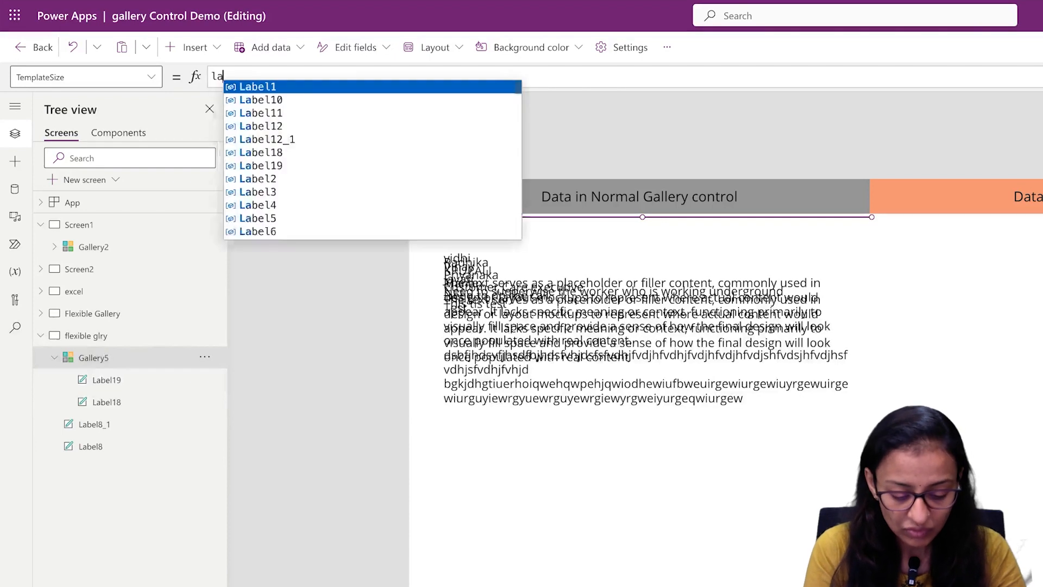
{"action": "key", "text": "Down"}
{"action": "key", "text": "Down"}
{"action": "key", "text": "Down"}
{"action": "key", "text": "Down"}
{"action": "key", "text": "Down"}
{"action": "key", "text": "Down"}
{"action": "key", "text": "Tab"}
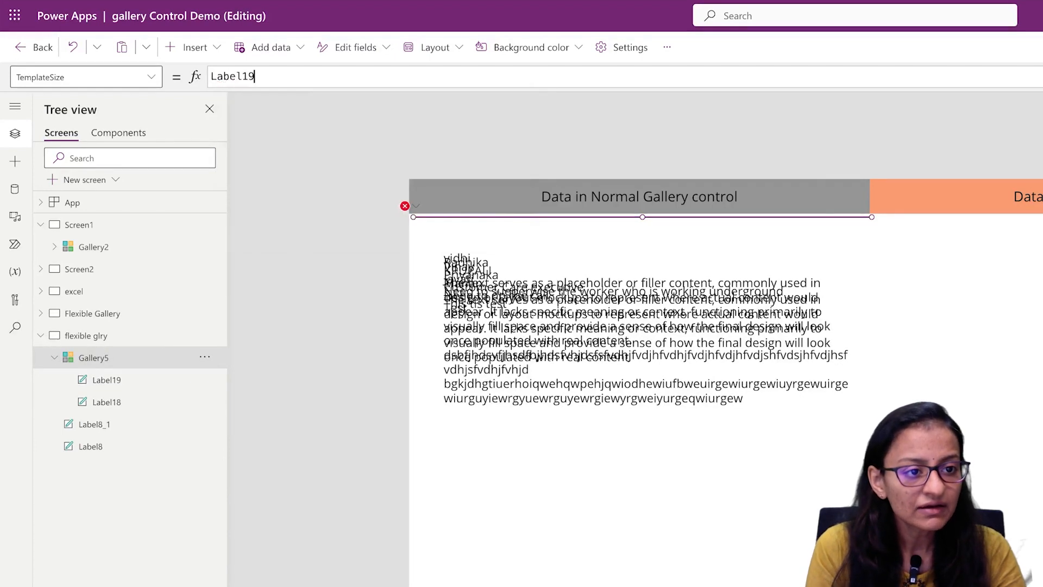
{"action": "type", "text": ".he"}
{"action": "key", "text": "Tab"}
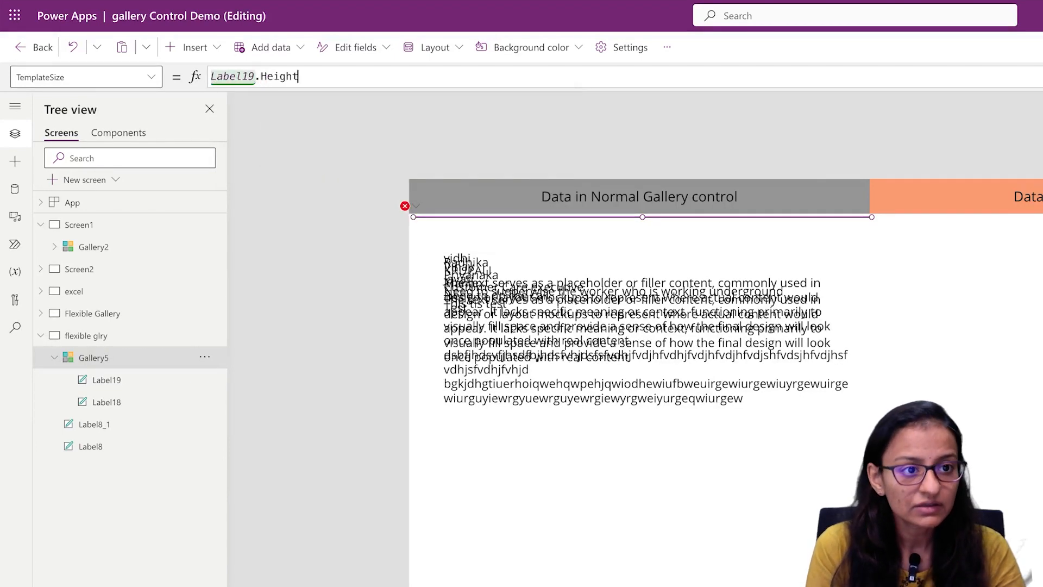
Add Label18.Height to the TemplateSize formula of Gallery5.
{"action": "type", "text": "+ "}
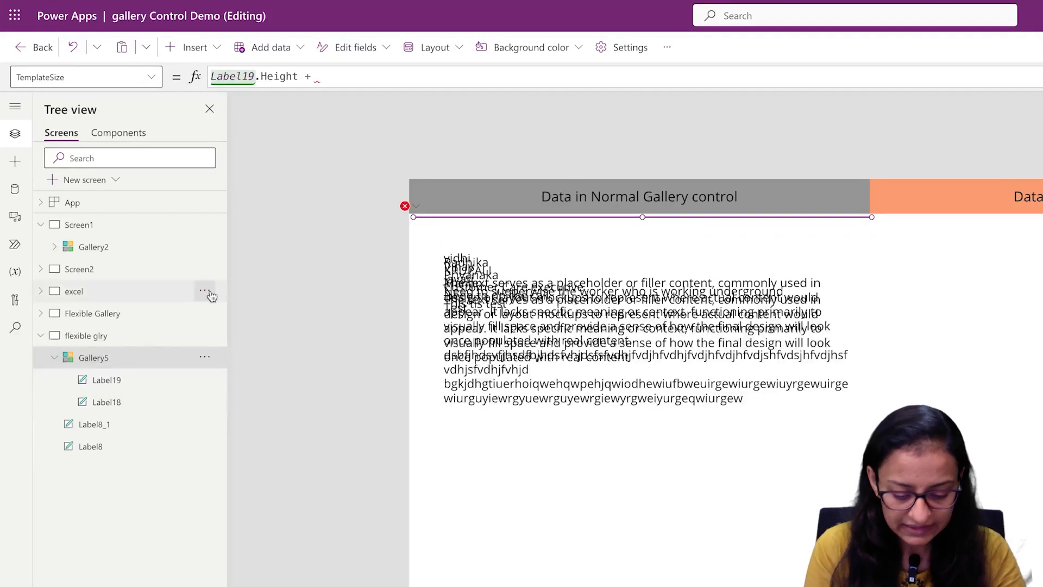
{"action": "type", "text": "lab"}
{"action": "key", "text": "Down"}
{"action": "key", "text": "Down"}
{"action": "key", "text": "Down"}
{"action": "key", "text": "Down"}
{"action": "key", "text": "Down"}
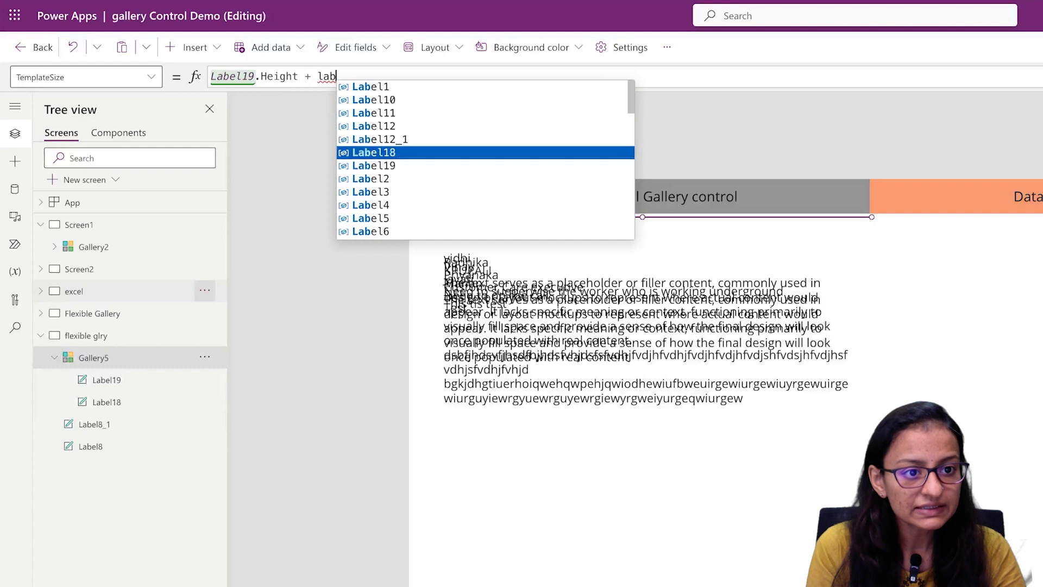
{"action": "key", "text": "Tab"}
{"action": "type", "text": ".He"}
{"action": "key", "text": "Tab"}
{"action": "type", "text": "_"}
{"action": "key", "text": "BackSpace"}
{"action": "key", "text": "BackSpace"}
Extend the TemplateSize formula of Gallery5 by adding Label19.Y.
{"action": "type", "text": "+ lan"}
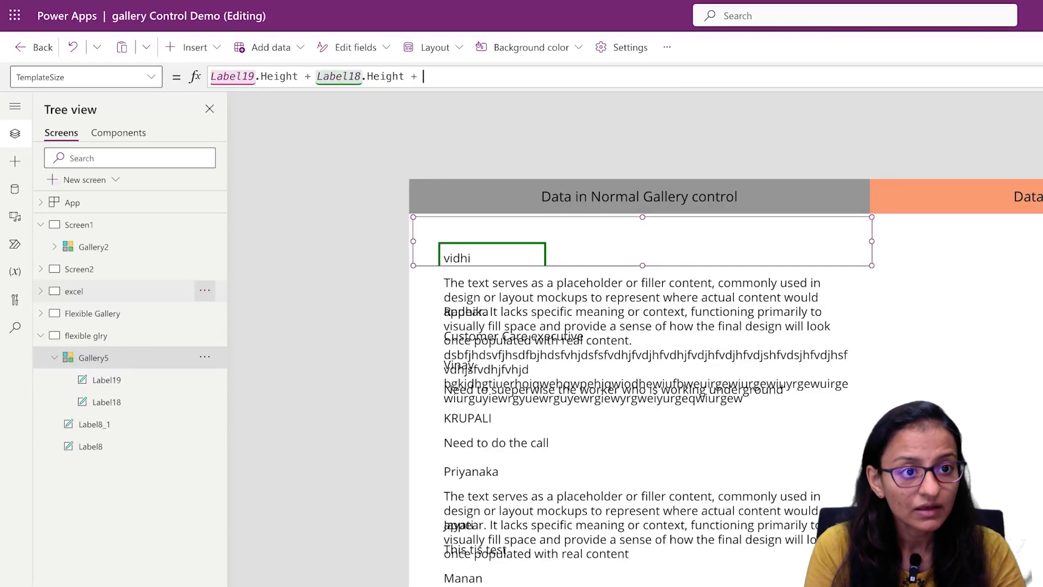
{"action": "key", "text": "BackSpace"}
{"action": "key", "text": "BackSpace"}
{"action": "type", "text": "b"}
{"action": "key", "text": "Down"}
{"action": "key", "text": "Down"}
{"action": "key", "text": "Down"}
{"action": "key", "text": "Down"}
{"action": "key", "text": "Down"}
{"action": "key", "text": "Down"}
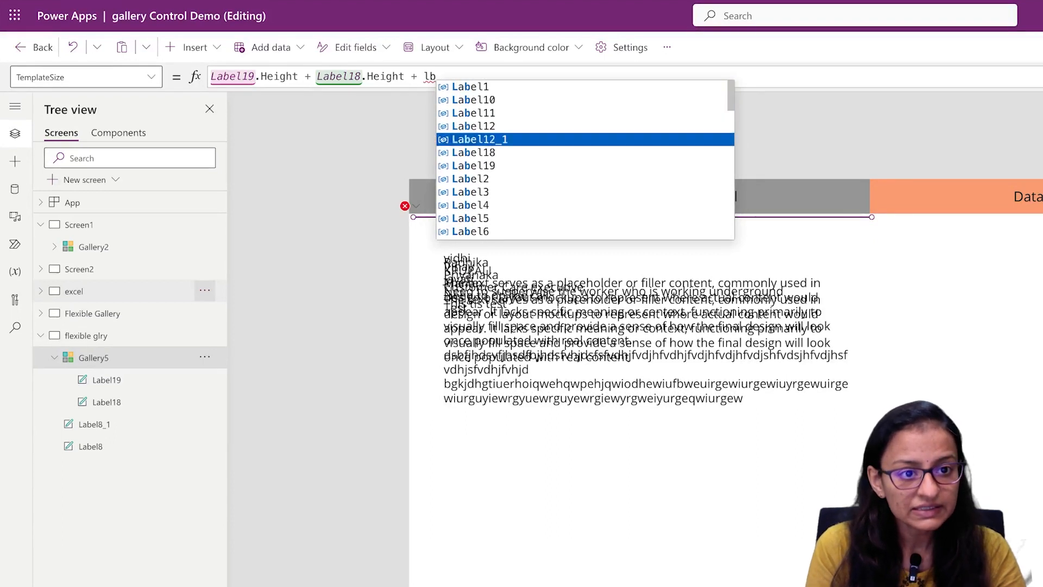
{"action": "key", "text": "Tab"}
{"action": "type", "text": "."}
{"action": "key", "text": "BackSpace"}
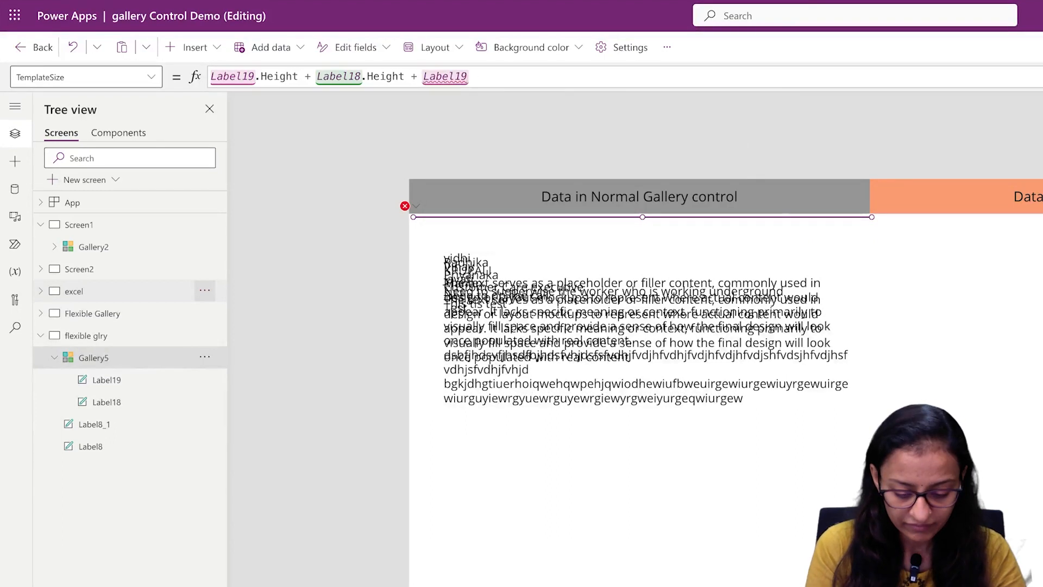
{"action": "type", "text": ".Y "}
Complete the TemplateSize formula as Label19.Height + Label18.Height + Label19.Y + Label18.Y.
{"action": "type", "text": "+ lab"}
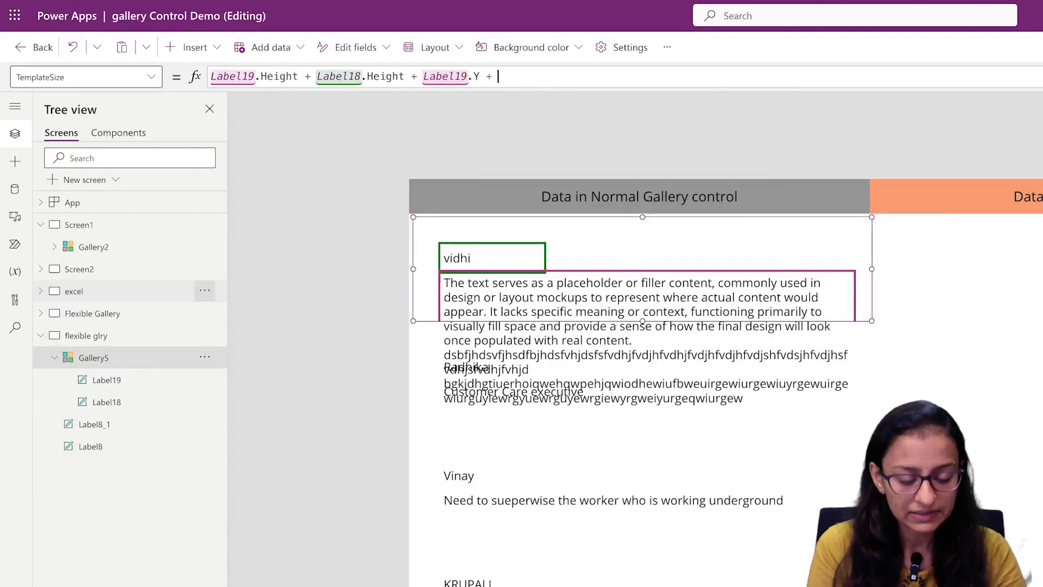
{"action": "key", "text": "Down"}
{"action": "key", "text": "Down"}
{"action": "key", "text": "Down"}
{"action": "key", "text": "Down"}
{"action": "key", "text": "Down"}
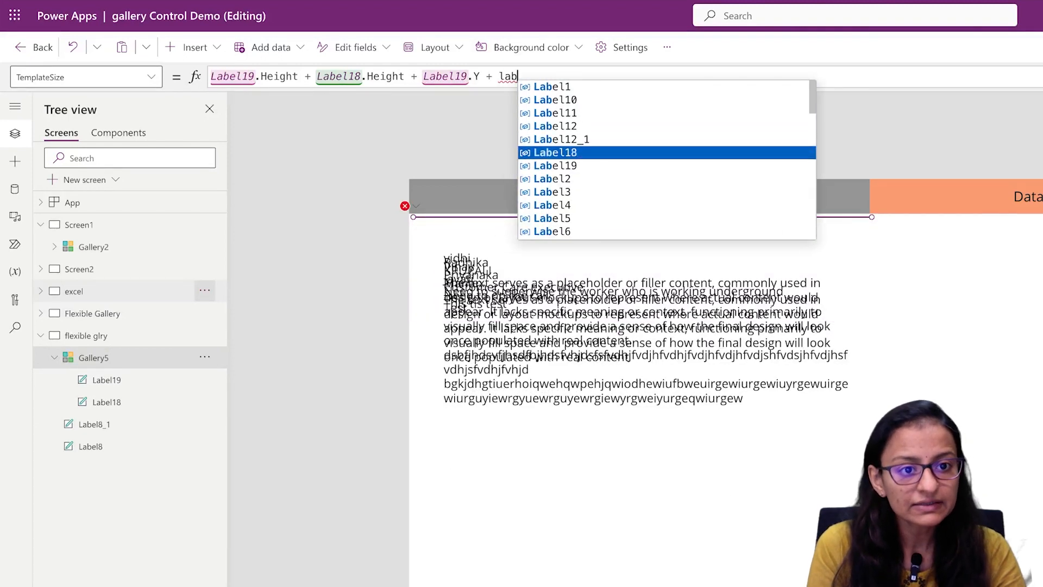
{"action": "key", "text": "Tab"}
{"action": "type", "text": "."}
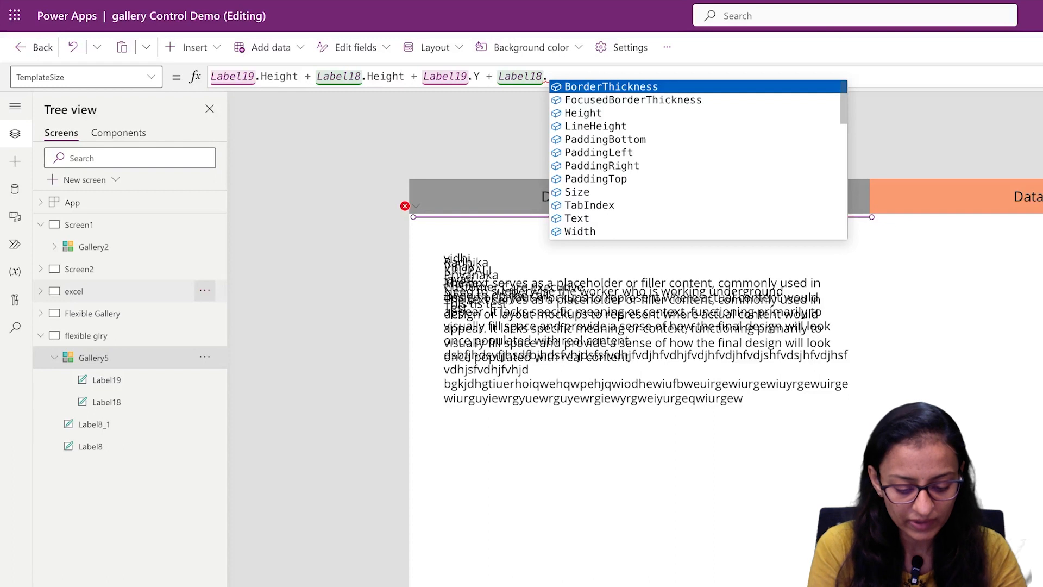
{"action": "type", "text": "Y"}
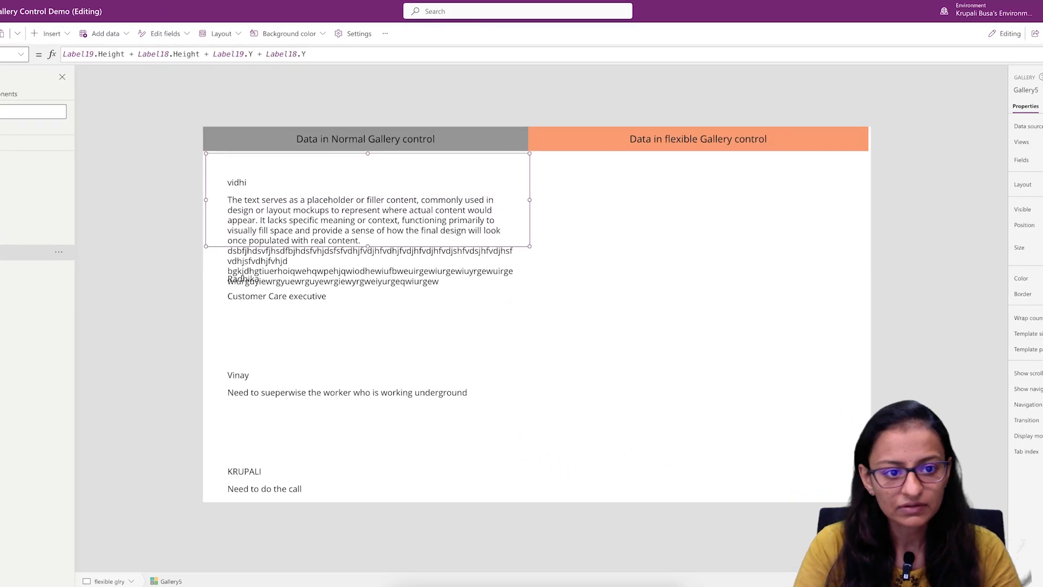
Preview the app and examine how the job seeker descriptions are spaced throughout the normal gallery.
{"action": "key", "text": "F5"}
{"action": "scroll", "coordinate": [291, 255], "scroll_direction": "down", "scroll_amount": 3}
{"action": "scroll", "coordinate": [258, 239], "scroll_direction": "down", "scroll_amount": 3}
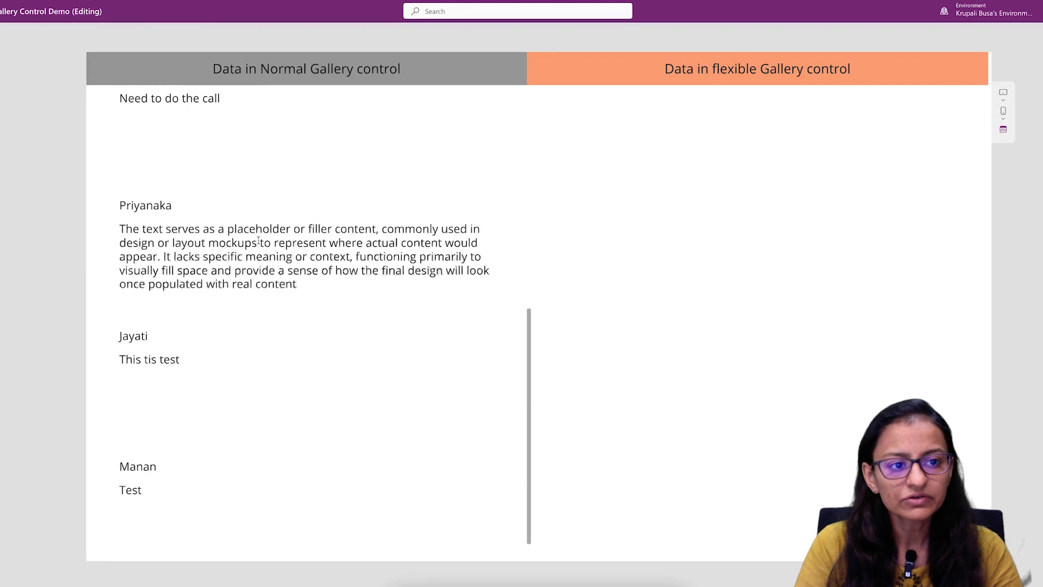
{"action": "scroll", "coordinate": [234, 232], "scroll_direction": "up", "scroll_amount": 5}
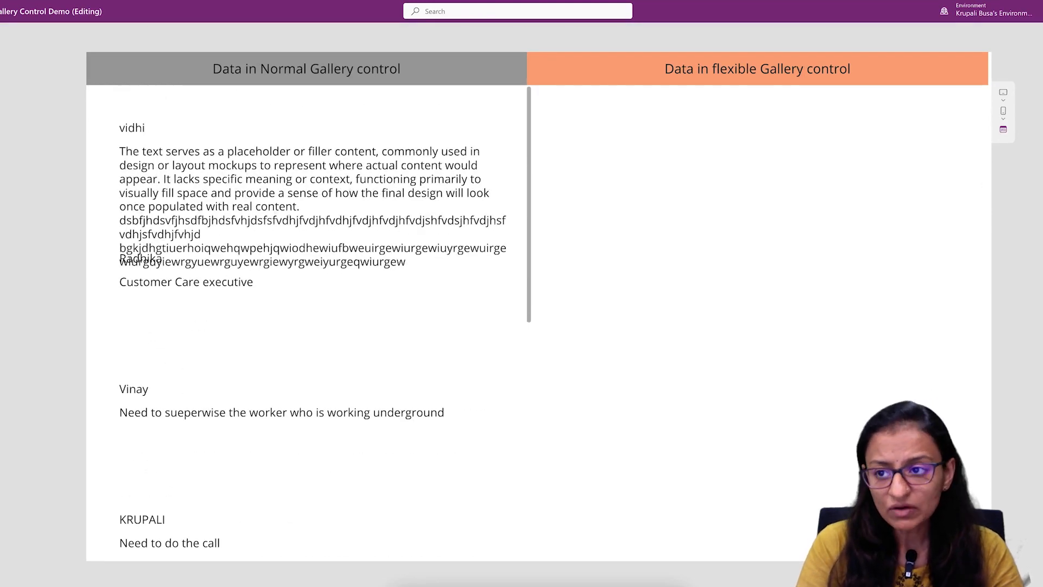
{"action": "key", "text": "Escape"}
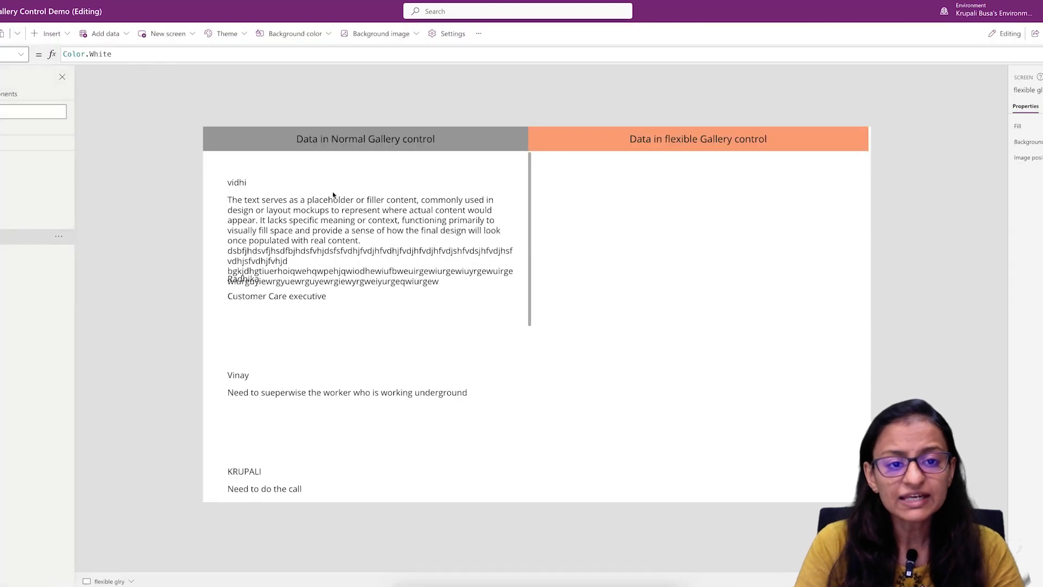
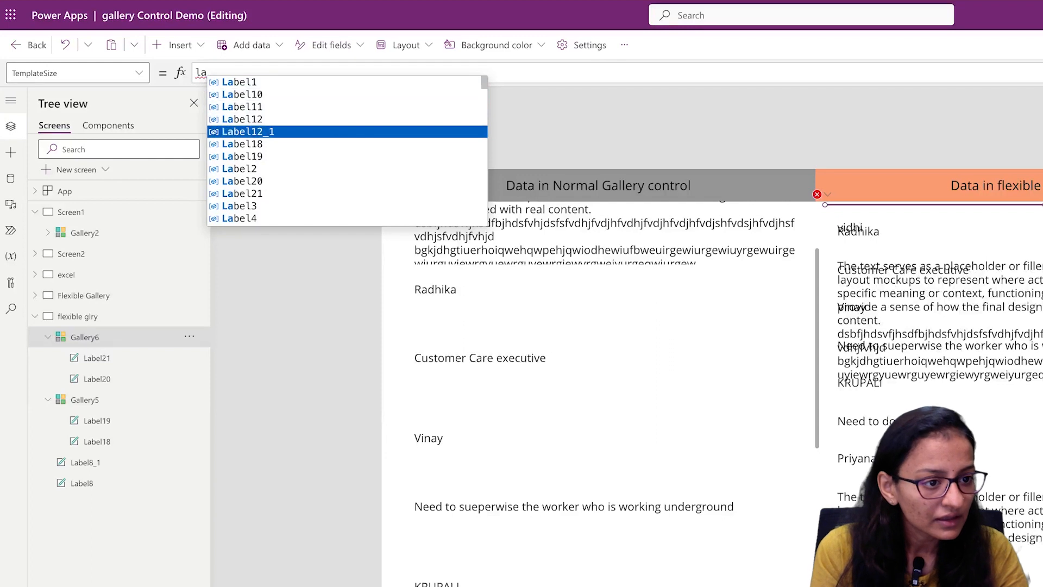
Start the TemplateSize formula of Gallery6 with Label21.Y.
{"action": "key", "text": "Tab"}
{"action": "type", "text": "."}
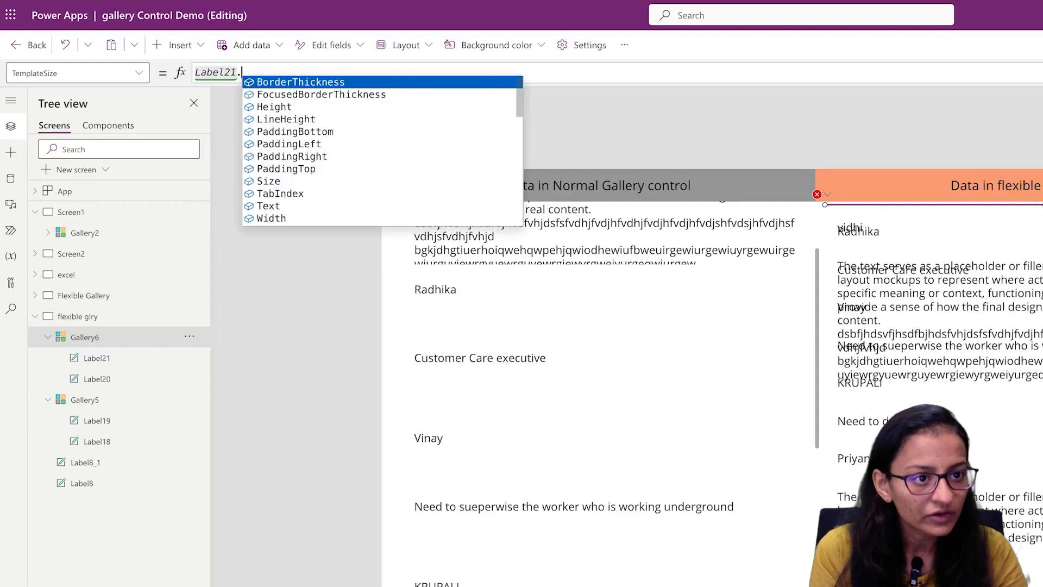
{"action": "type", "text": "Y + lab"}
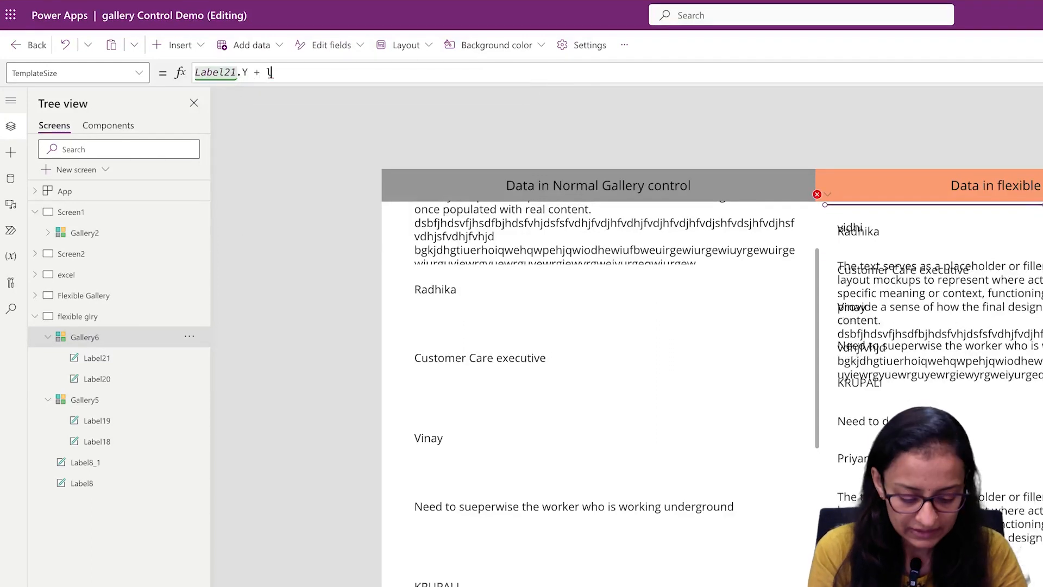
Add Label21.Height to the TemplateSize formula of Gallery6.
{"action": "key", "text": "Down"}
{"action": "key", "text": "Down"}
{"action": "key", "text": "Down"}
{"action": "key", "text": "Down"}
{"action": "key", "text": "Down"}
{"action": "key", "text": "Down"}
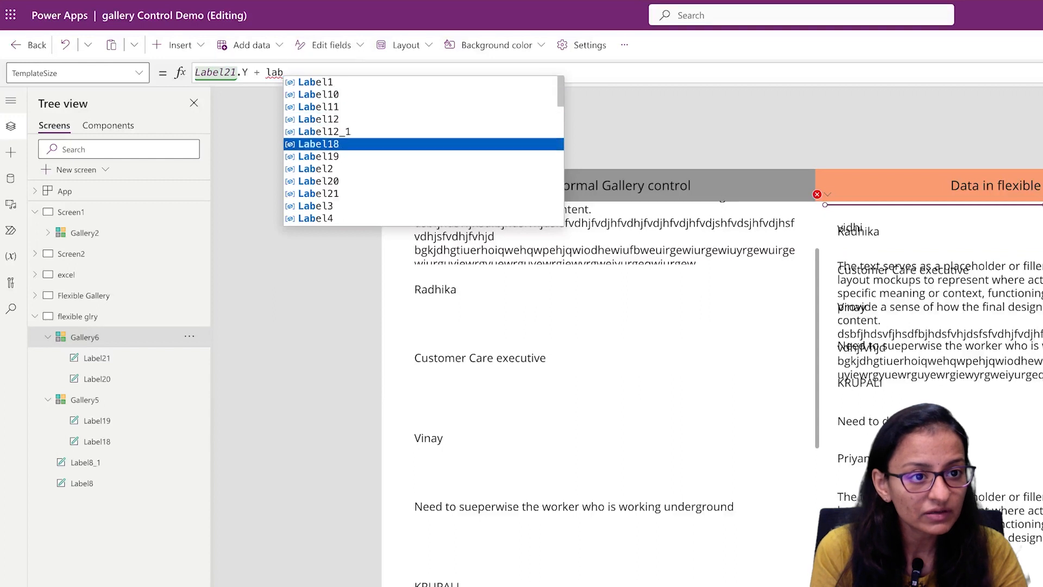
{"action": "key", "text": "Down"}
{"action": "key", "text": "Down"}
{"action": "key", "text": "Down"}
{"action": "key", "text": "Tab"}
{"action": "type", "text": ".he"}
{"action": "key", "text": "Tab"}
Extend the TemplateSize formula of Gallery6 by adding Label20.Height.
{"action": "type", "text": "+ l"}
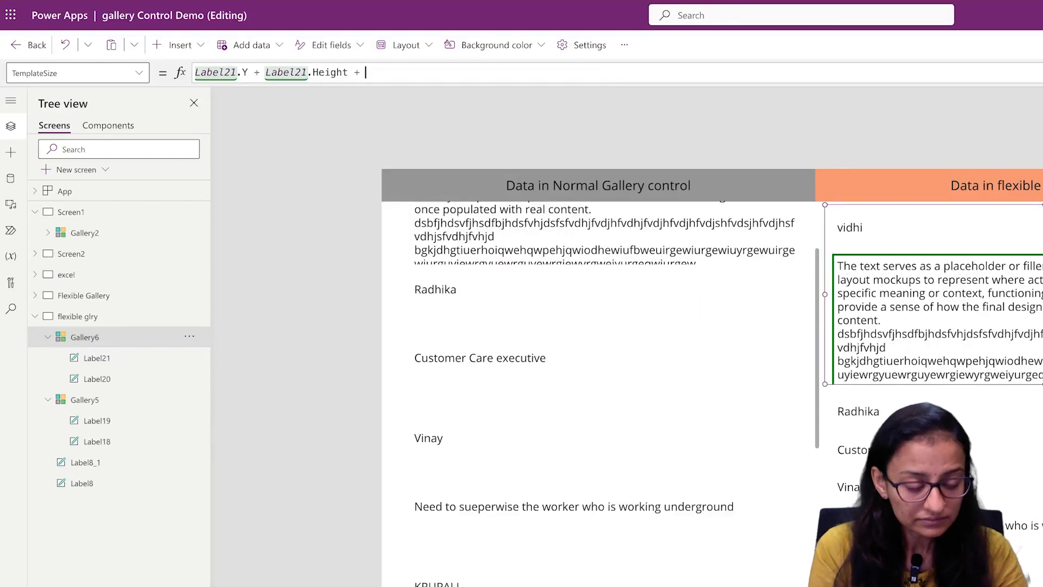
{"action": "type", "text": "ab"}
{"action": "key", "text": "Down"}
{"action": "key", "text": "Down"}
{"action": "key", "text": "Down"}
{"action": "key", "text": "Down"}
{"action": "key", "text": "Down"}
{"action": "key", "text": "Down"}
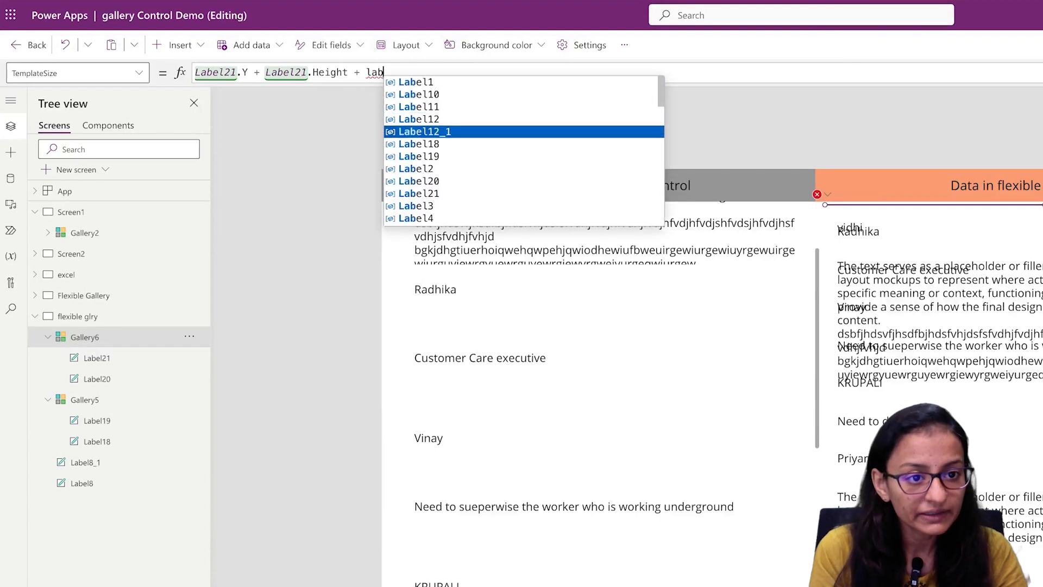
{"action": "key", "text": "Down"}
{"action": "key", "text": "Down"}
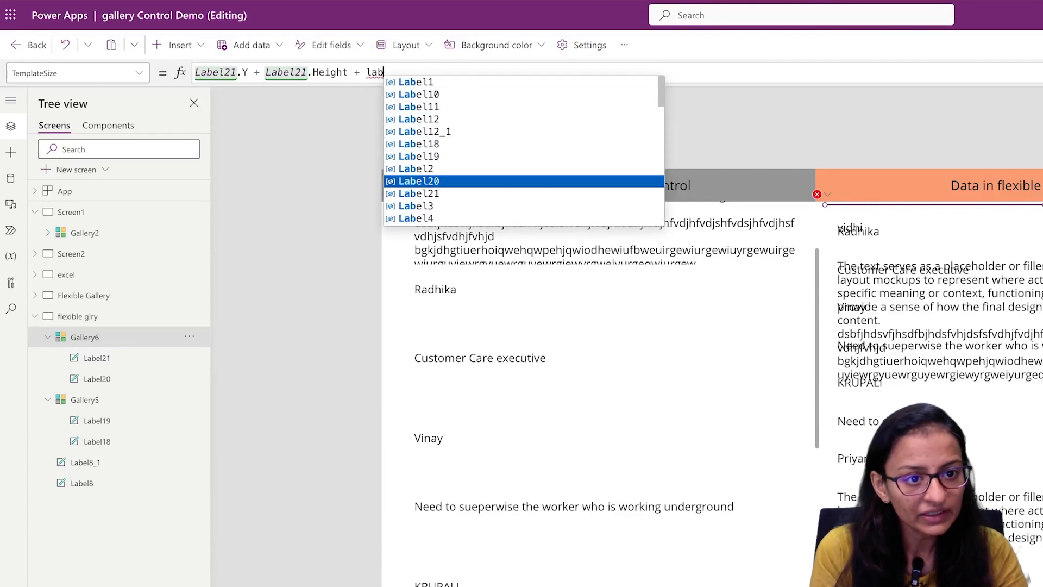
{"action": "key", "text": "Tab"}
{"action": "type", "text": ".h"}
{"action": "key", "text": "Tab"}
Complete the TemplateSize formula of Gallery6 as Label21.Y + Label21.Height + Label20.Height + Label20.Y.
{"action": "type", "text": "+ lab"}
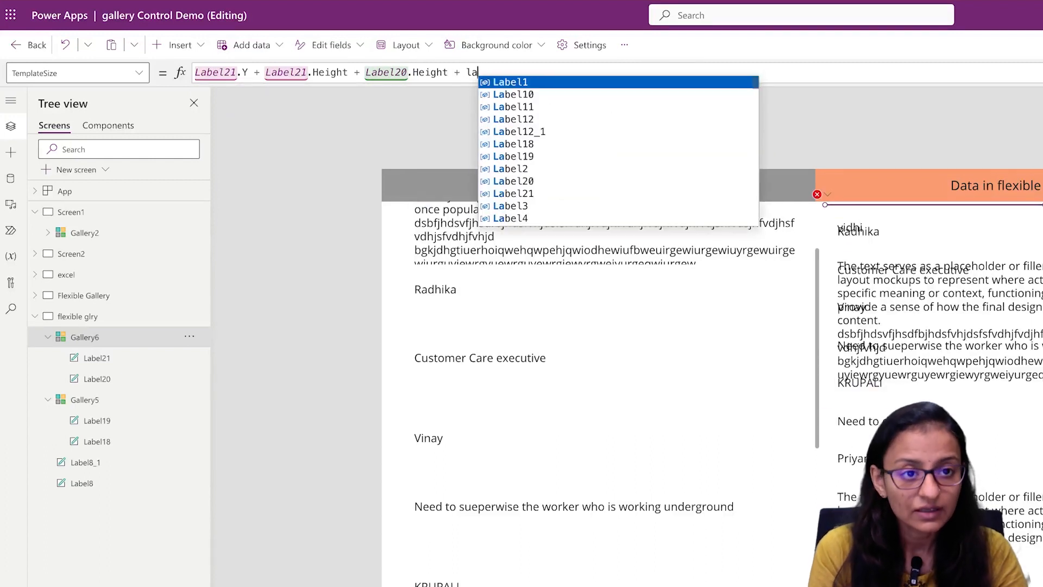
{"action": "key", "text": "Down"}
{"action": "key", "text": "Down"}
{"action": "key", "text": "Down"}
{"action": "key", "text": "Down"}
{"action": "key", "text": "Down"}
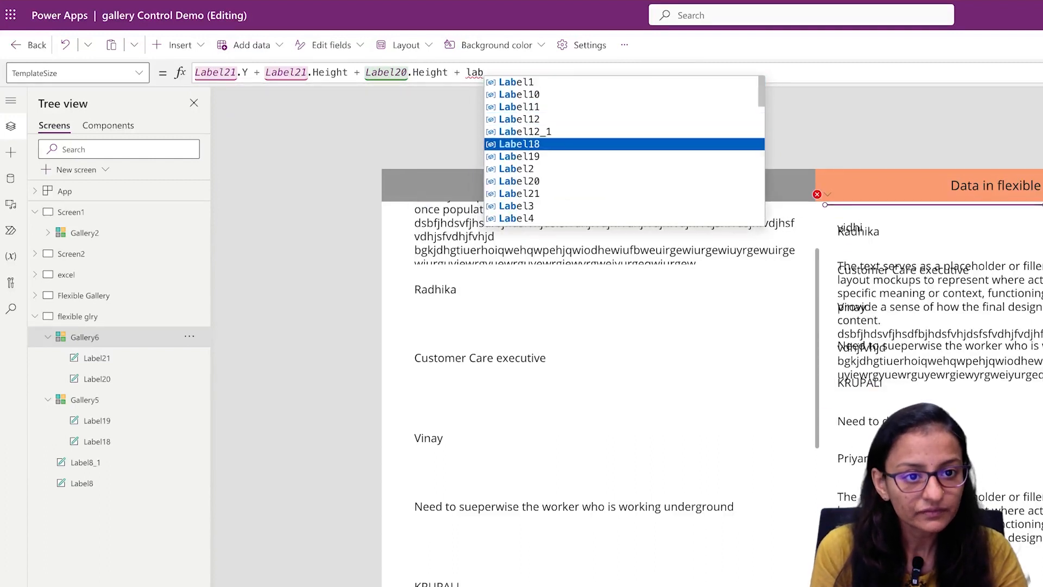
{"action": "key", "text": "Down"}
{"action": "key", "text": "Down"}
{"action": "key", "text": "Down"}
{"action": "key", "text": "Down"}
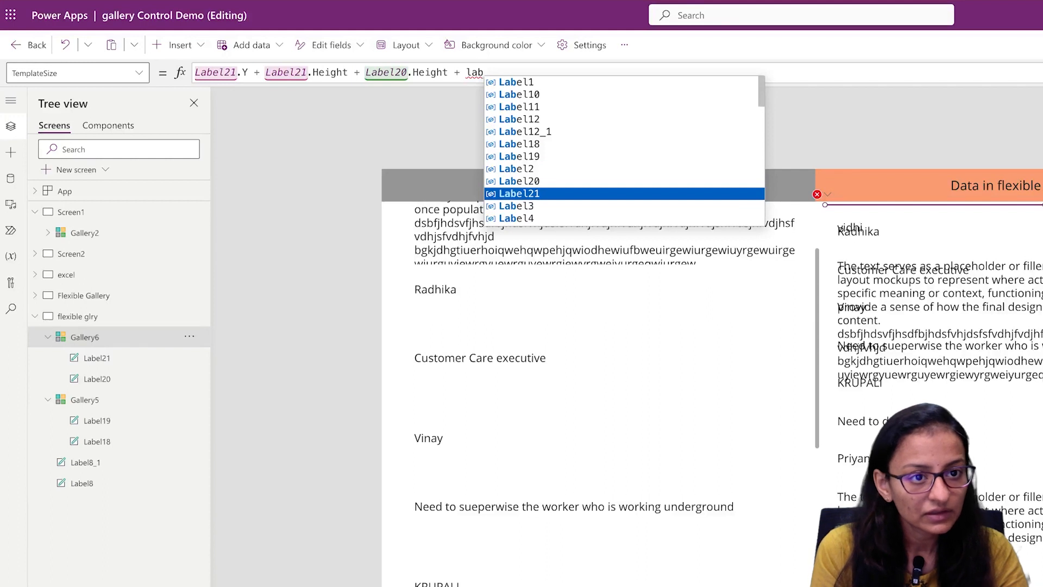
{"action": "key", "text": "Up"}
{"action": "key", "text": "Tab"}
{"action": "type", "text": "."}
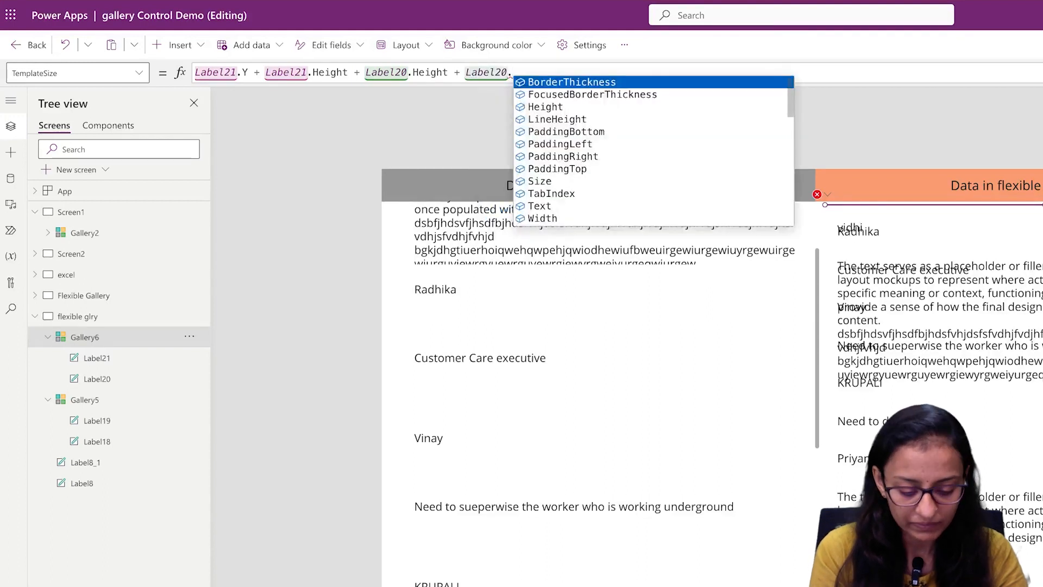
{"action": "type", "text": "y"}
{"action": "key", "text": "Tab"}
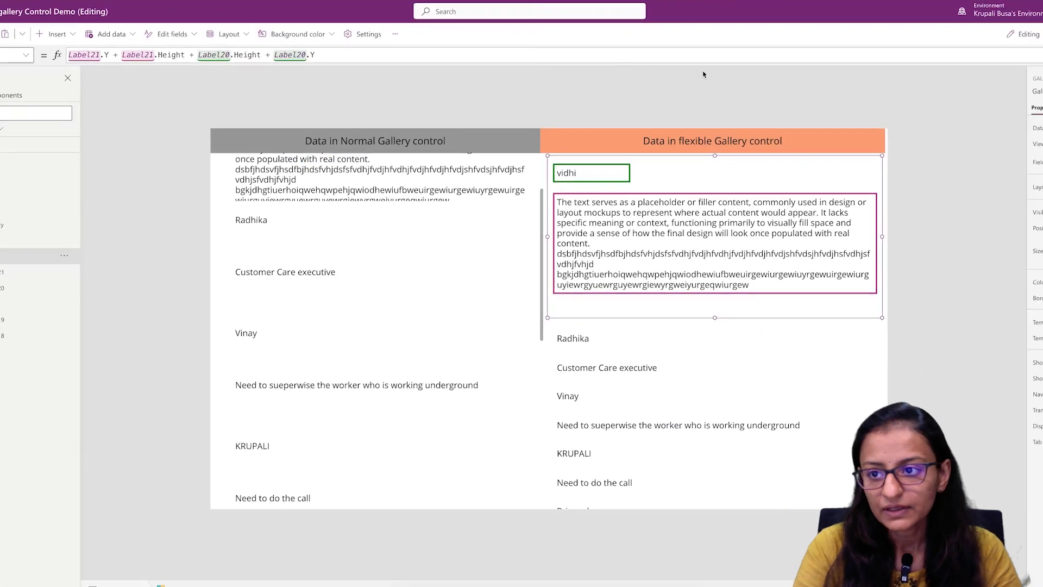
{"action": "key", "text": "Return"}
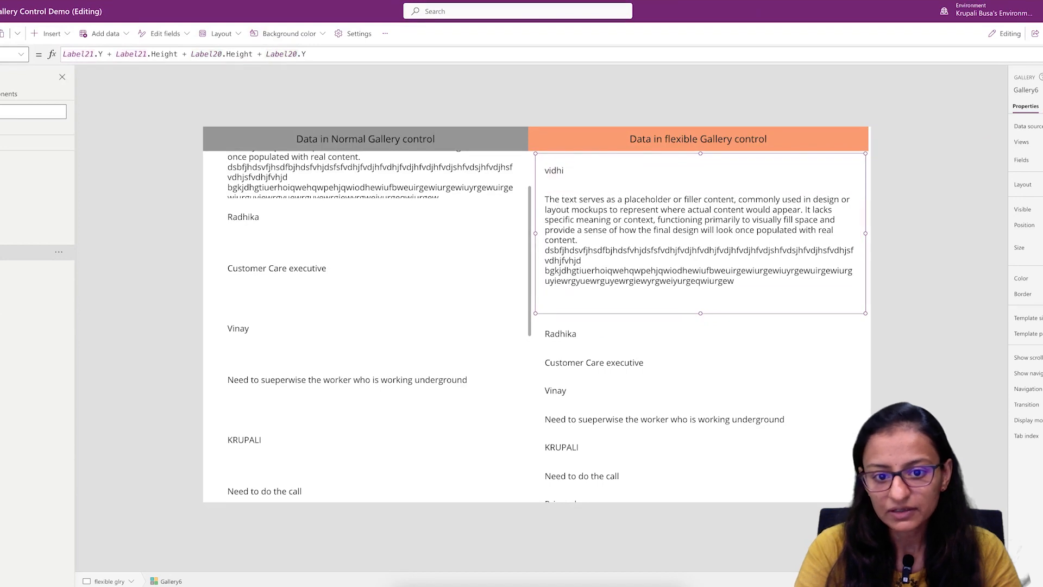
Preview the app and compare how the normal and flexible galleries space their records.
{"action": "key", "text": "F5"}
{"action": "scroll", "coordinate": [682, 302], "scroll_direction": "down", "scroll_amount": 5}
{"action": "scroll", "coordinate": [681, 303], "scroll_direction": "up", "scroll_amount": 3}
{"action": "scroll", "coordinate": [409, 315], "scroll_direction": "up", "scroll_amount": 1}
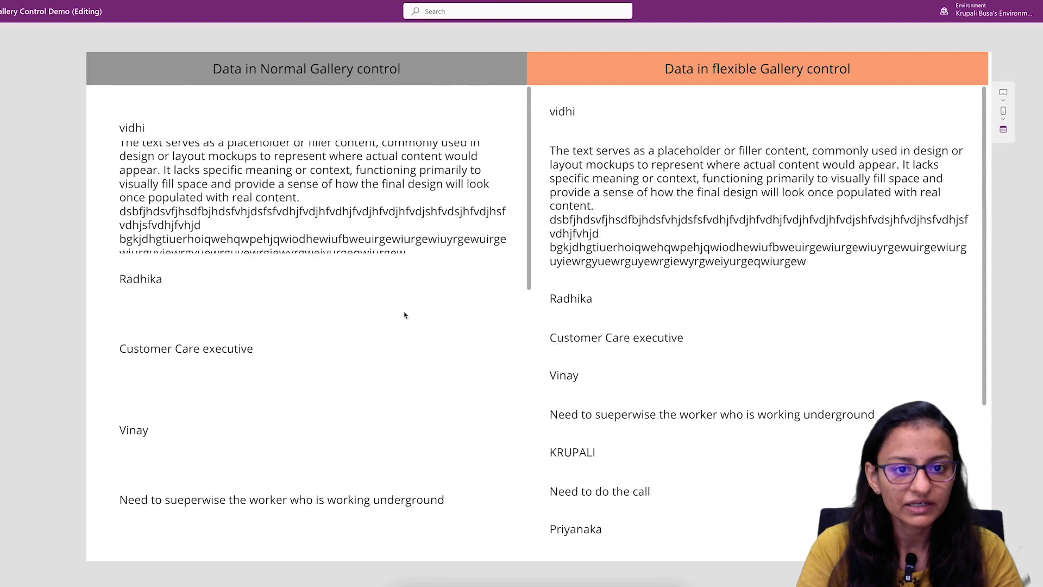
{"action": "scroll", "coordinate": [408, 312], "scroll_direction": "down", "scroll_amount": 10}
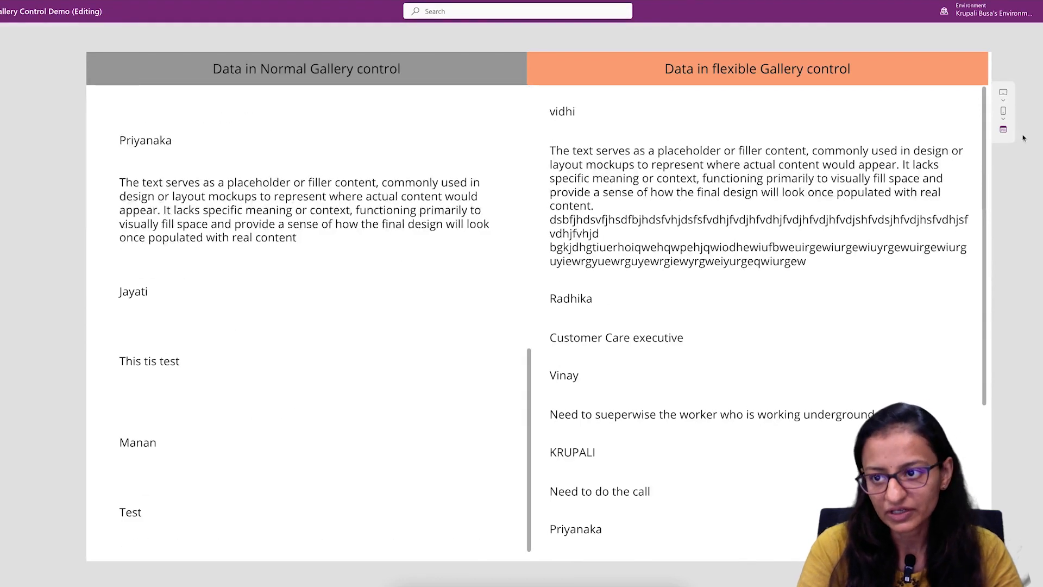
{"action": "key", "text": "Escape"}
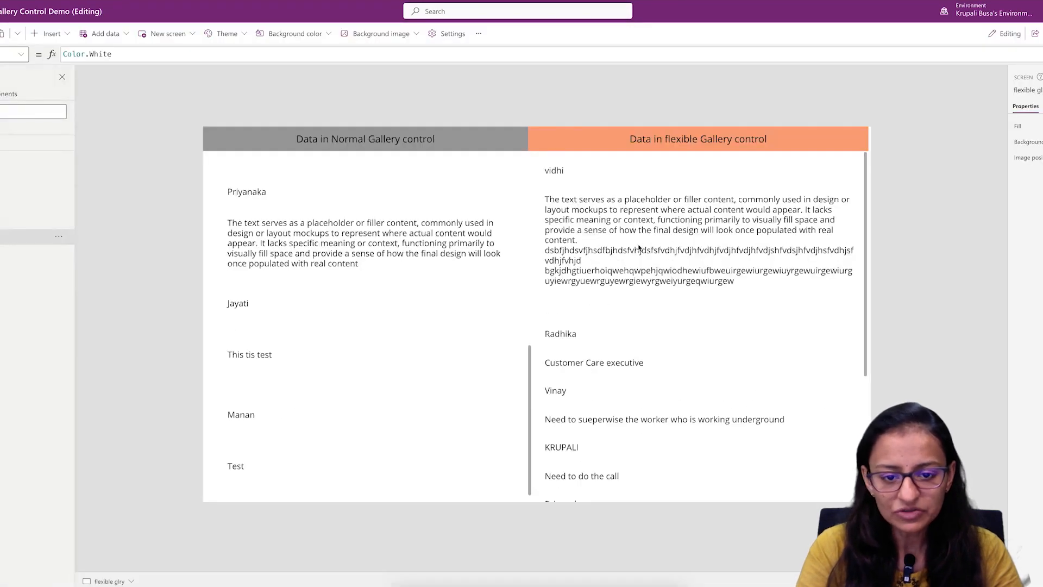
Try a fixed template size of 172 for Gallery6 and undo the change.
{"action": "left_click", "coordinate": [634, 305]}
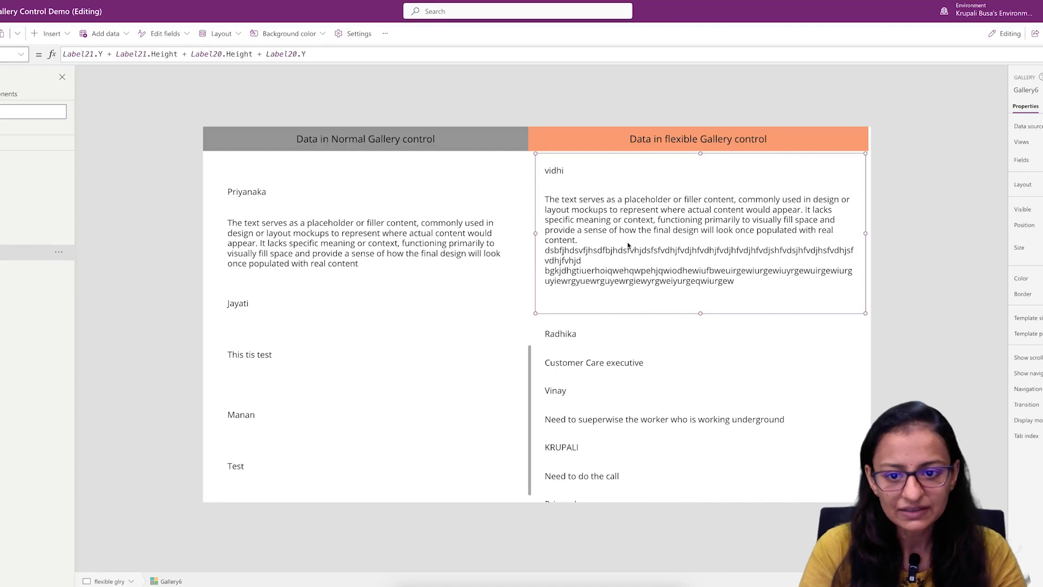
{"action": "left_click_drag", "start_coordinate": [700, 313], "coordinate": [689, 240]}
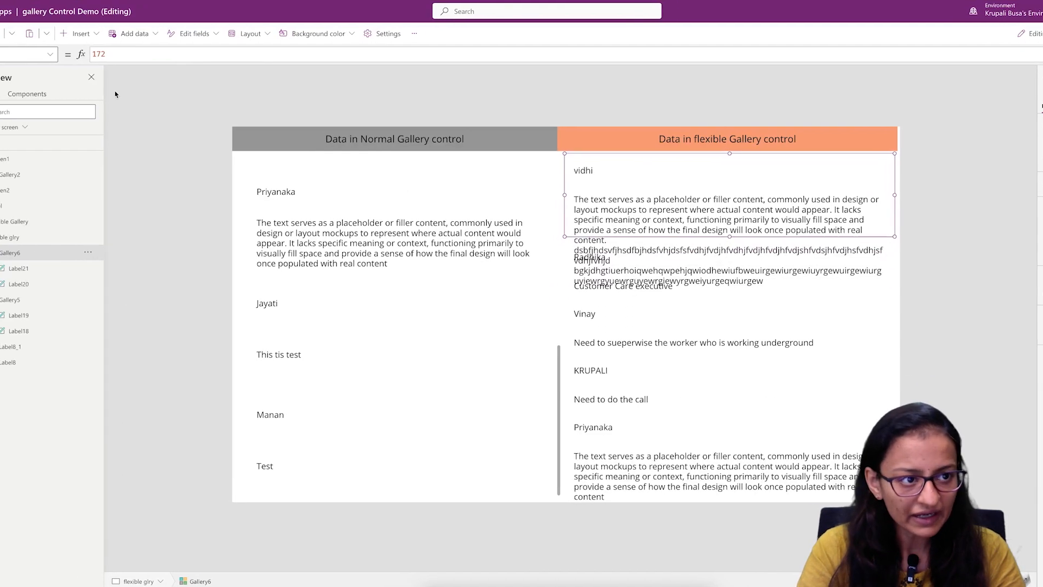
{"action": "left_click", "coordinate": [48, 36]}
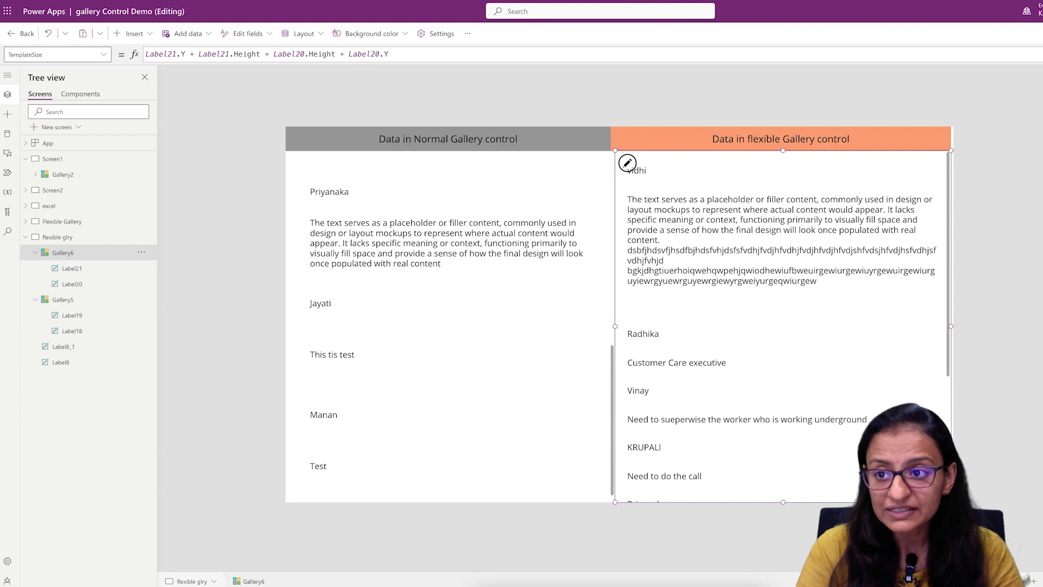
Preview the app again and examine the spacing of short and long descriptions in the flexible gallery.
{"action": "key", "text": "F5"}
{"action": "scroll", "coordinate": [821, 330], "scroll_direction": "down", "scroll_amount": 4}
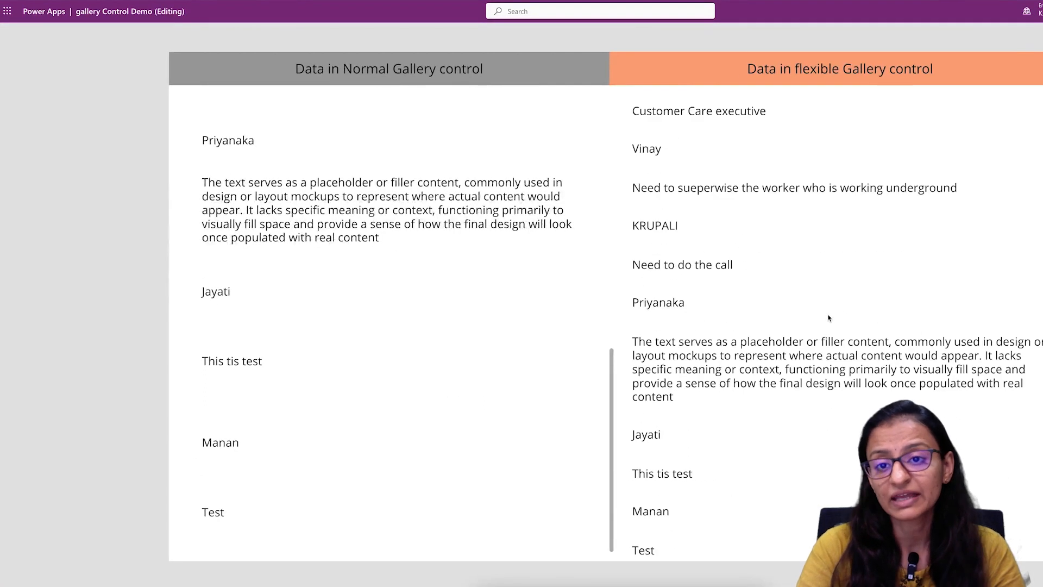
{"action": "scroll", "coordinate": [828, 318], "scroll_direction": "up", "scroll_amount": 4}
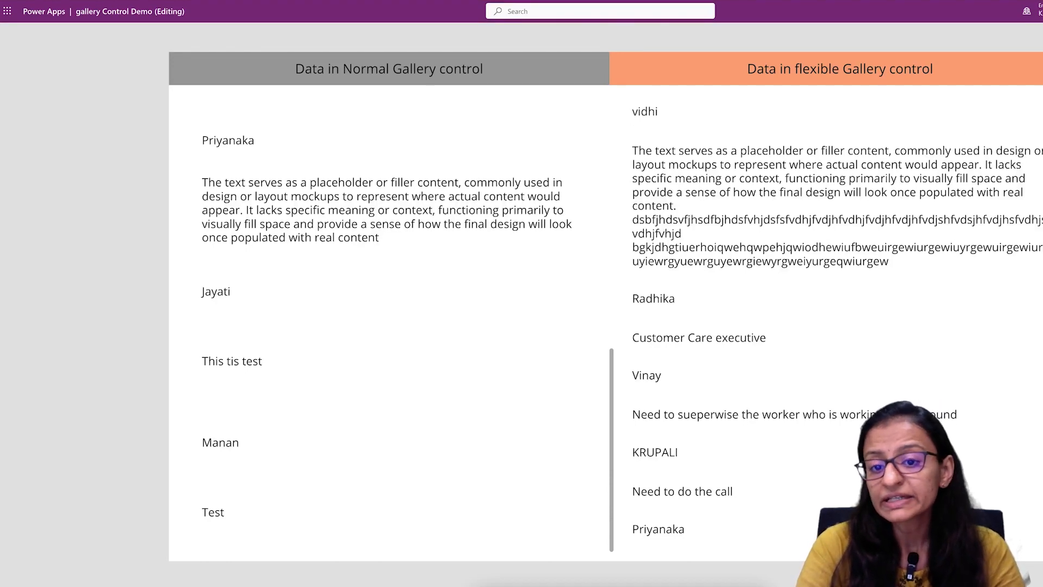
{"action": "key", "text": "Escape"}
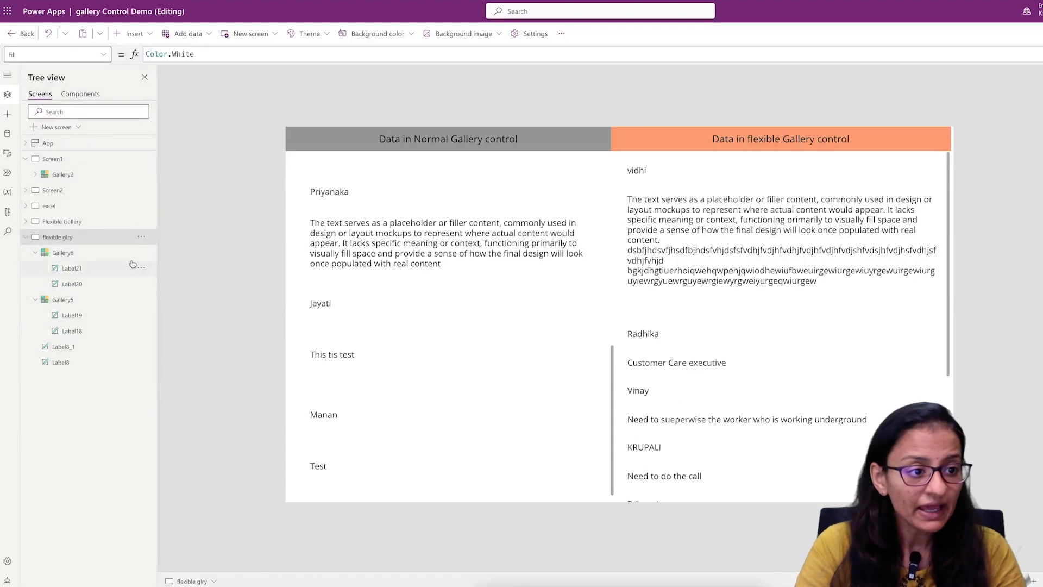
Preview the Flexible Gallery screen and show and hide the first record's description in the gallery with flexible height.
{"action": "left_click", "coordinate": [69, 223]}
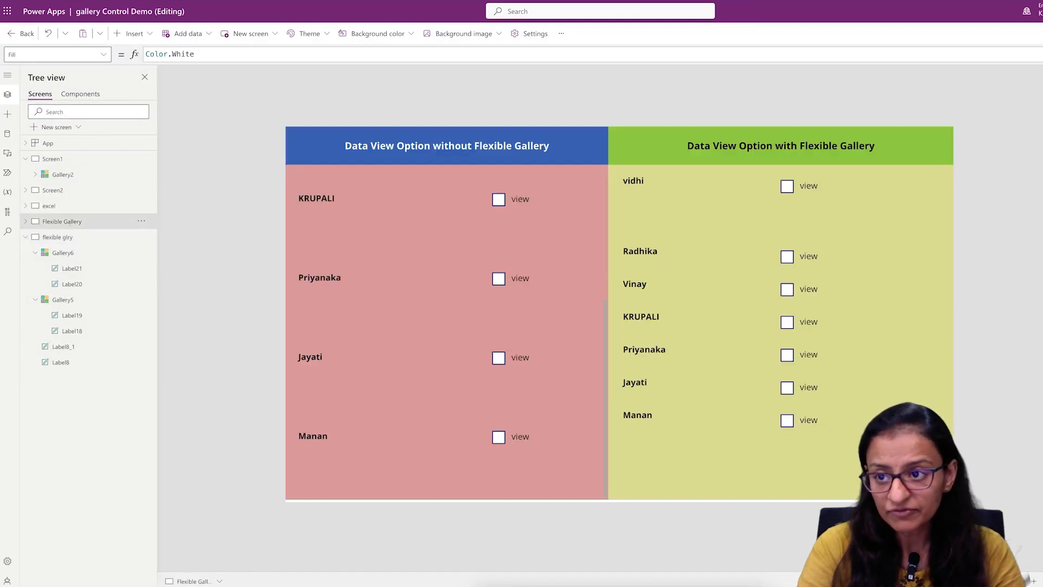
{"action": "key", "text": "F5"}
{"action": "left_click", "coordinate": [848, 133]}
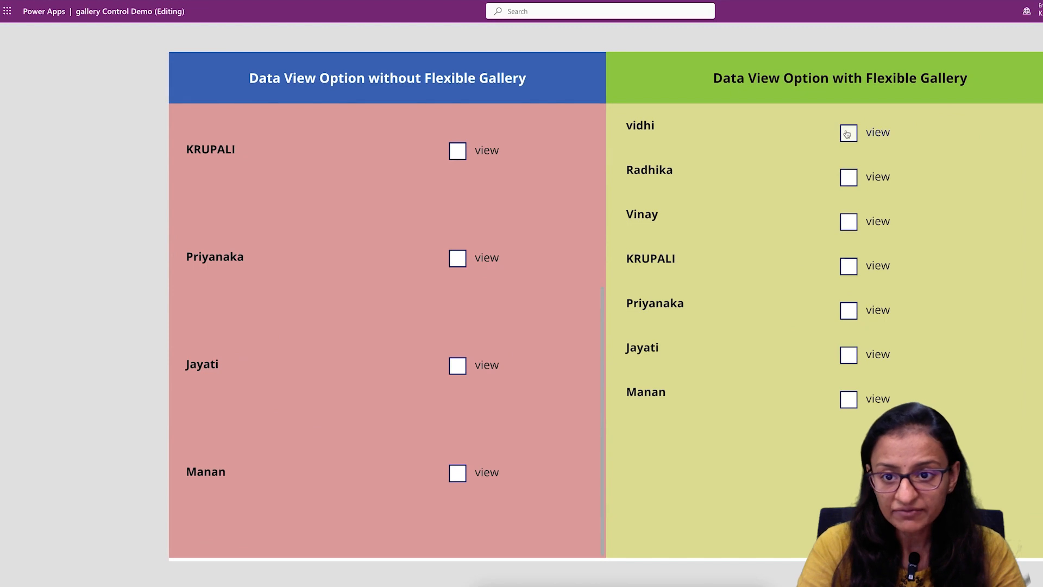
{"action": "left_click", "coordinate": [848, 134]}
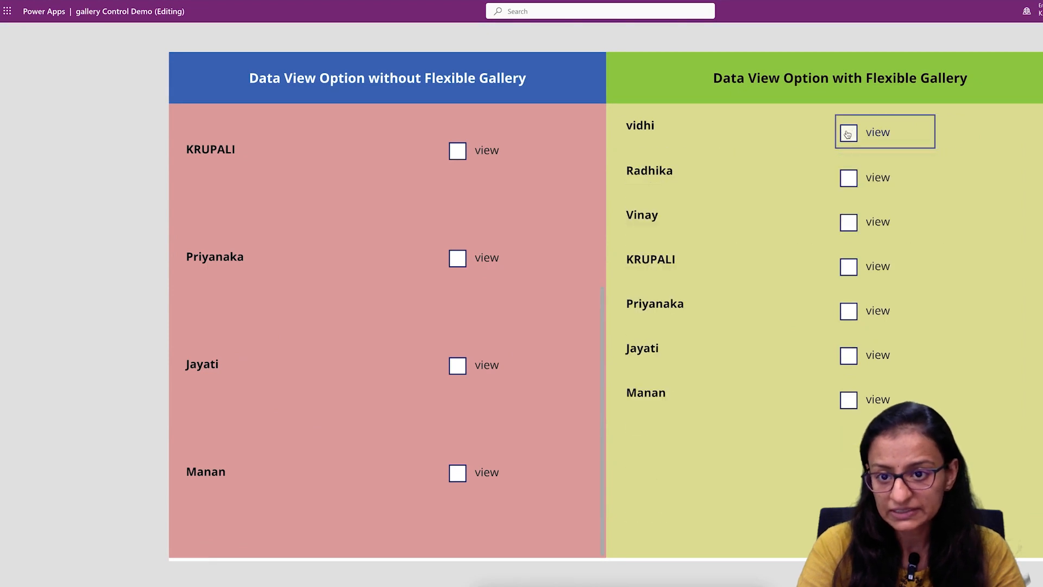
{"action": "left_click", "coordinate": [848, 133]}
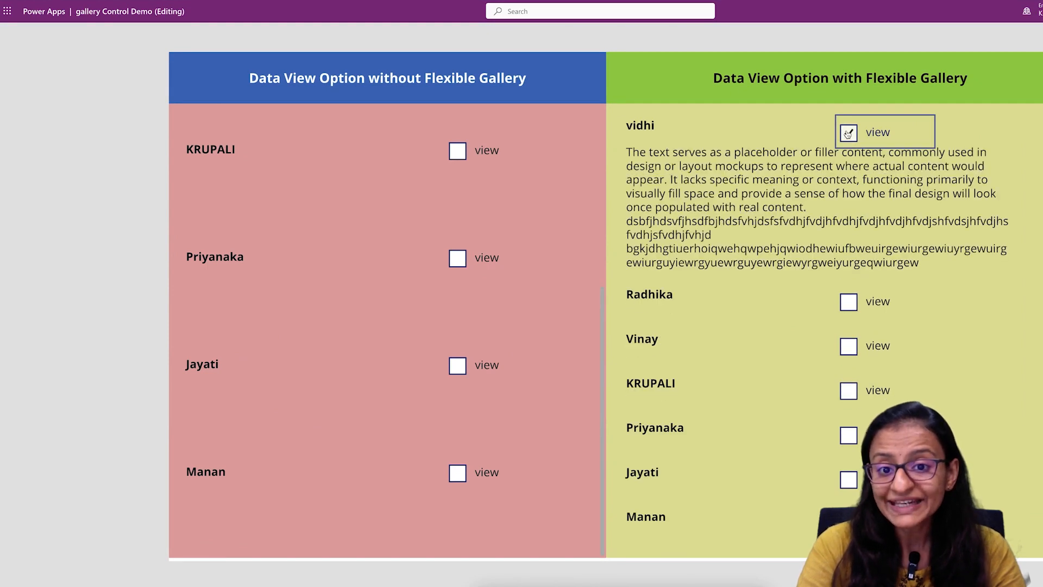
{"action": "left_click", "coordinate": [848, 134]}
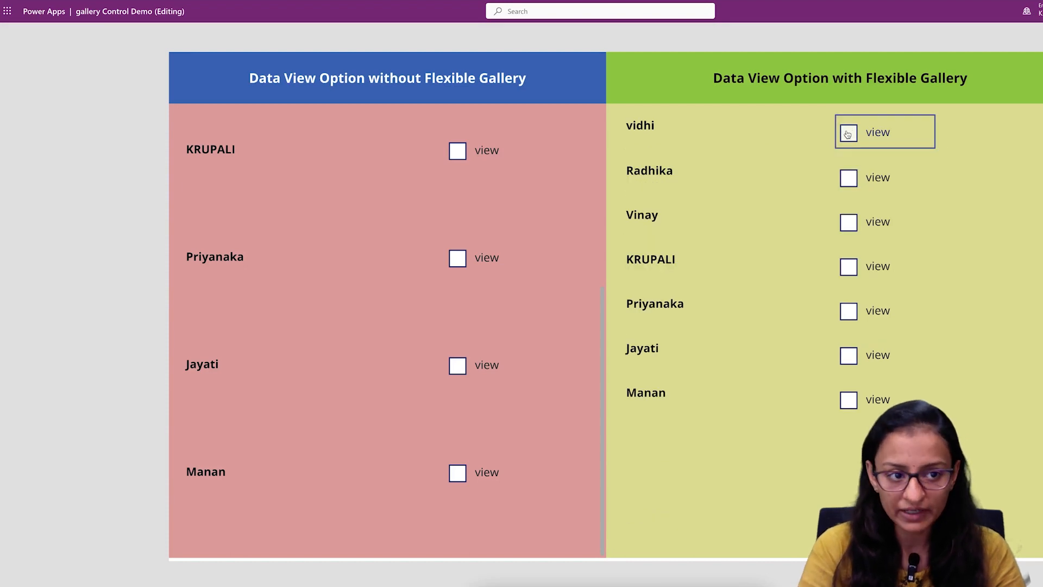
In the gallery without flexible height, show and hide the fourth record's description and show the first record's description.
{"action": "left_click", "coordinate": [458, 152]}
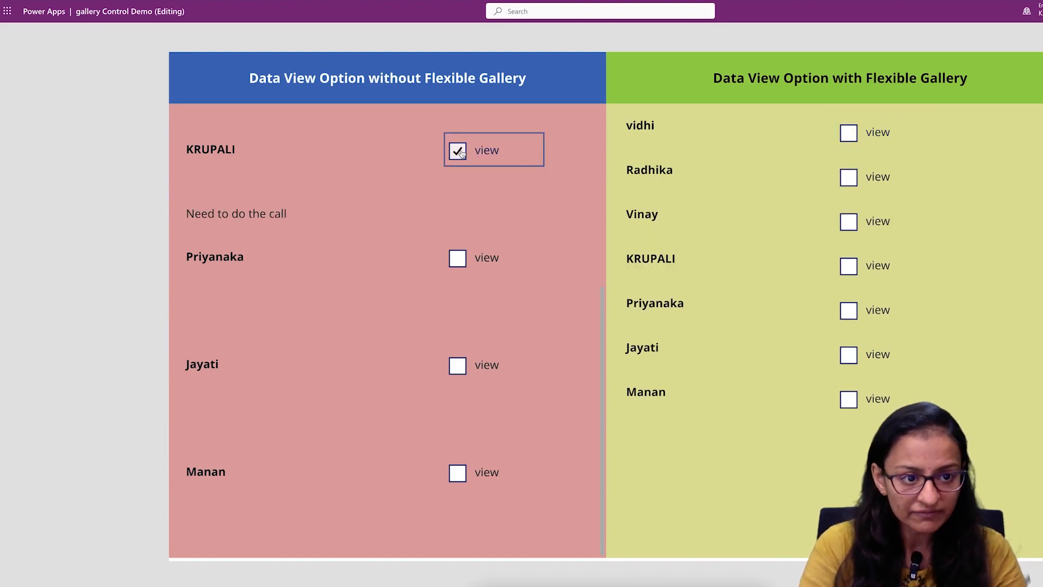
{"action": "left_click", "coordinate": [462, 153]}
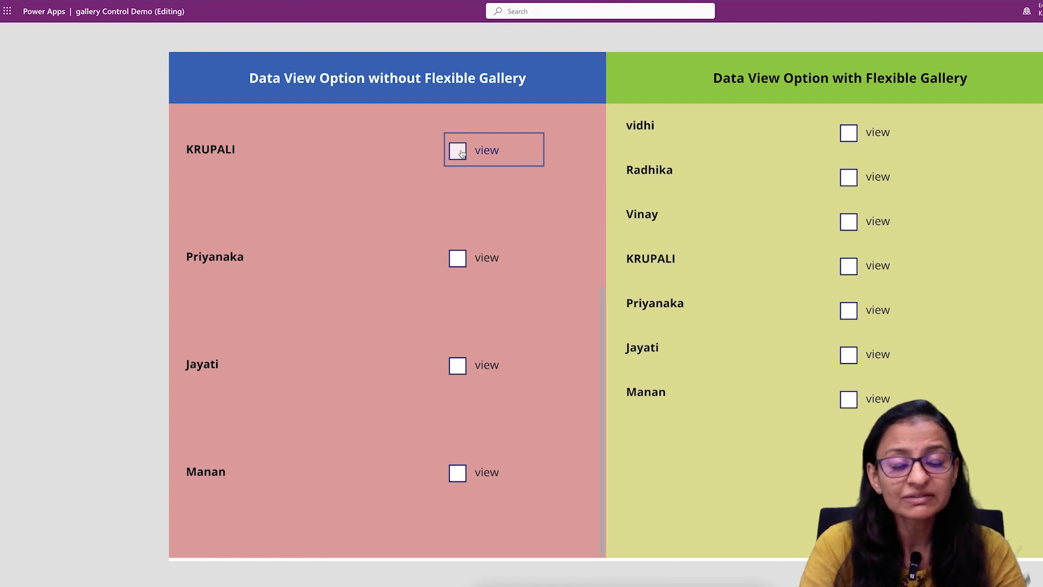
{"action": "left_click", "coordinate": [462, 154]}
{"action": "left_click", "coordinate": [462, 153]}
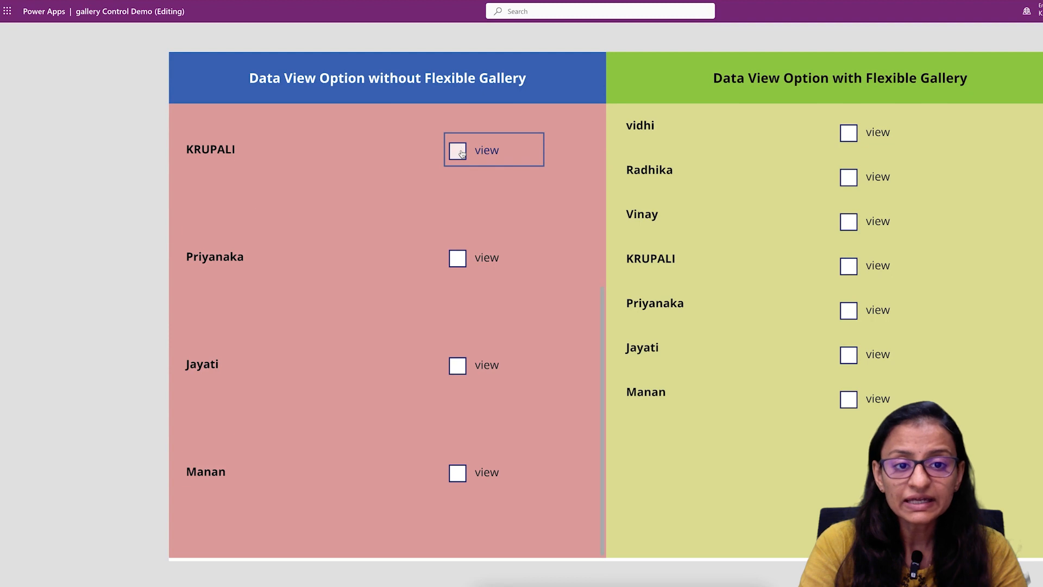
{"action": "scroll", "coordinate": [461, 153], "scroll_direction": "up", "scroll_amount": 5}
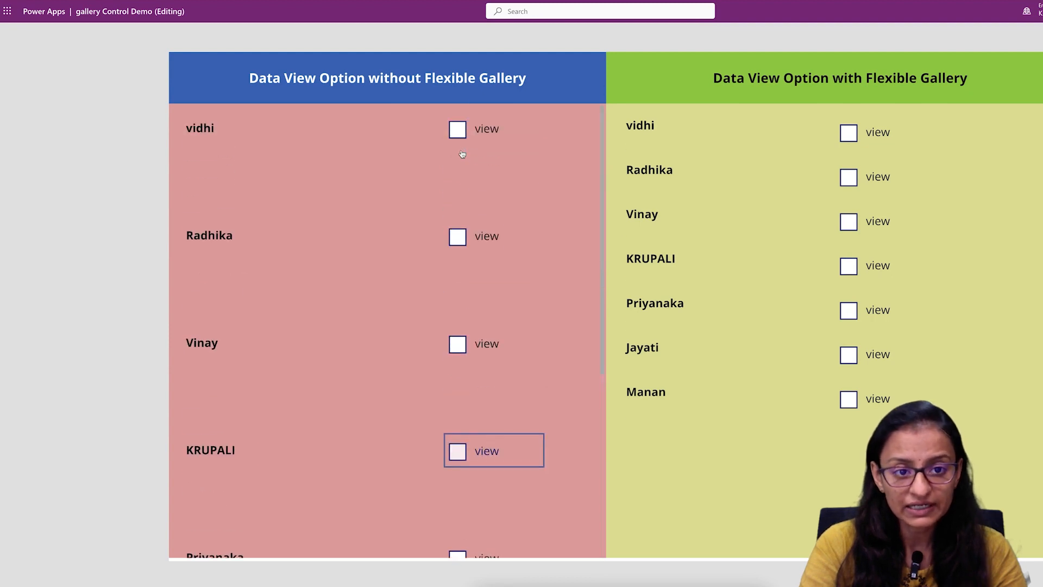
{"action": "left_click", "coordinate": [459, 130]}
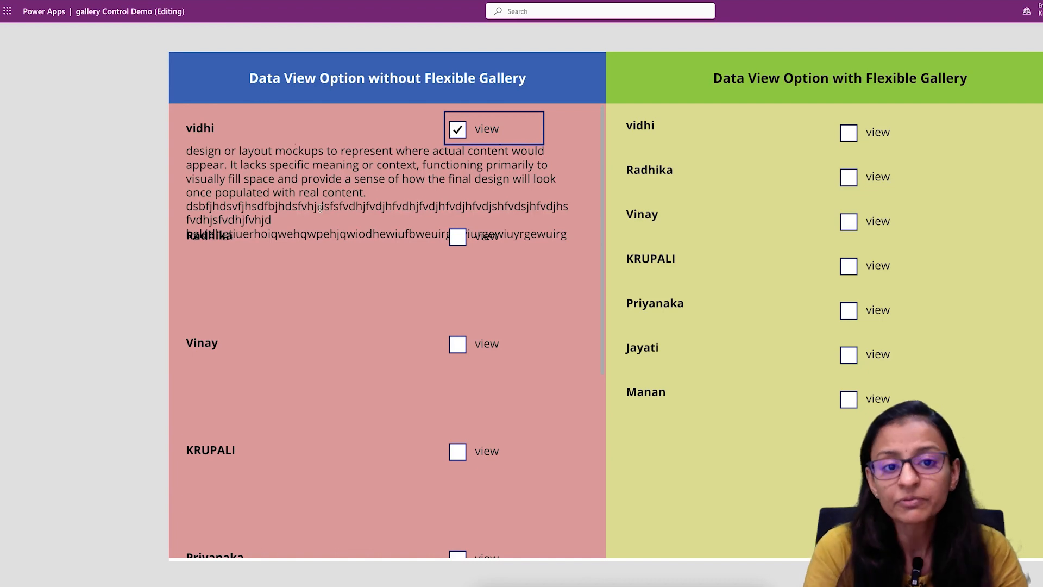
Leave the preview and, on the flexible glry screen, insert a check box beside the name in the normal gallery at about X 136, Y 30.
{"action": "key", "text": "Escape"}
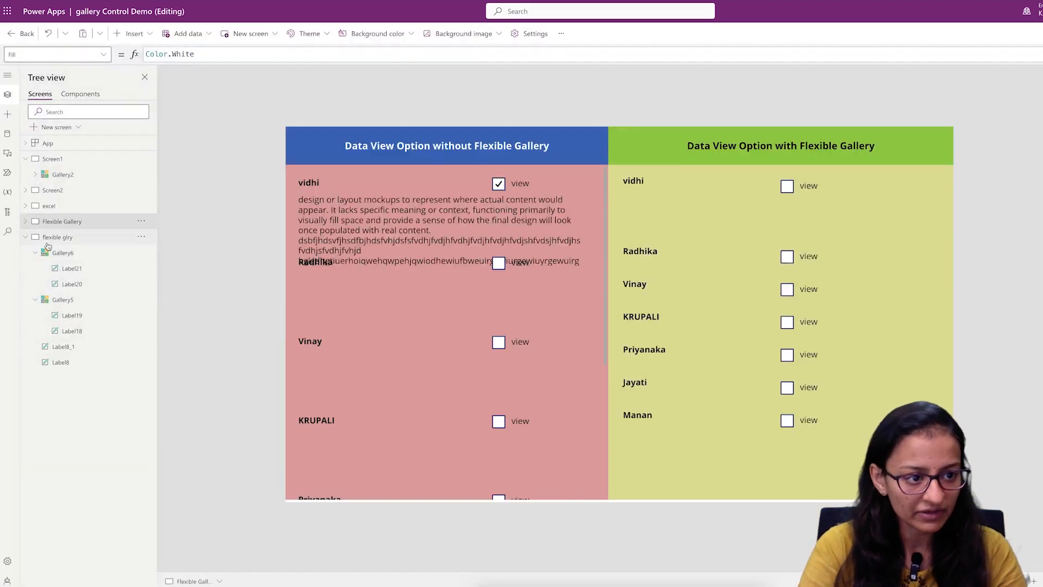
{"action": "left_click", "coordinate": [34, 233]}
{"action": "left_click", "coordinate": [414, 201]}
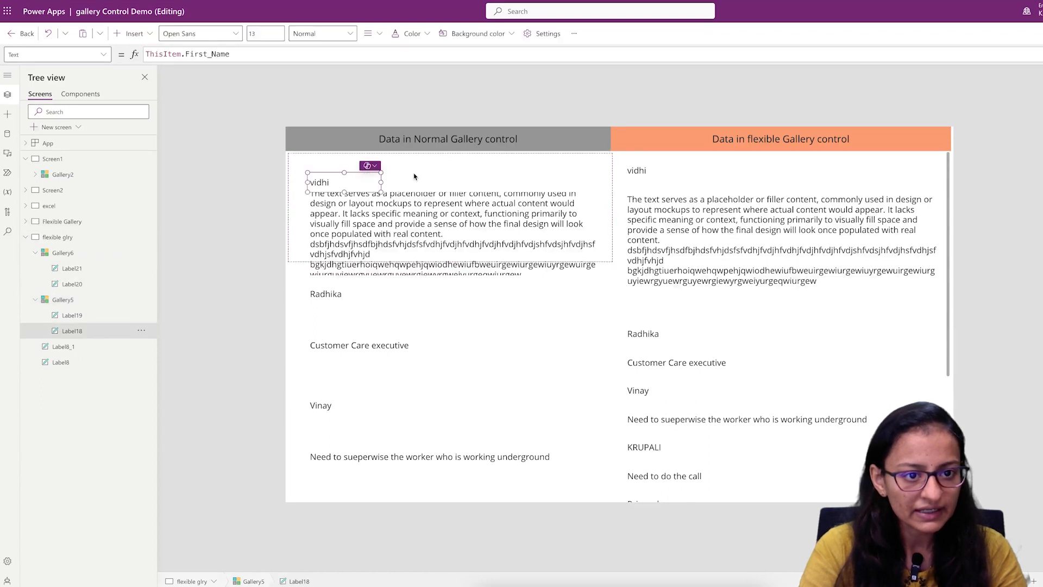
{"action": "left_click", "coordinate": [143, 41]}
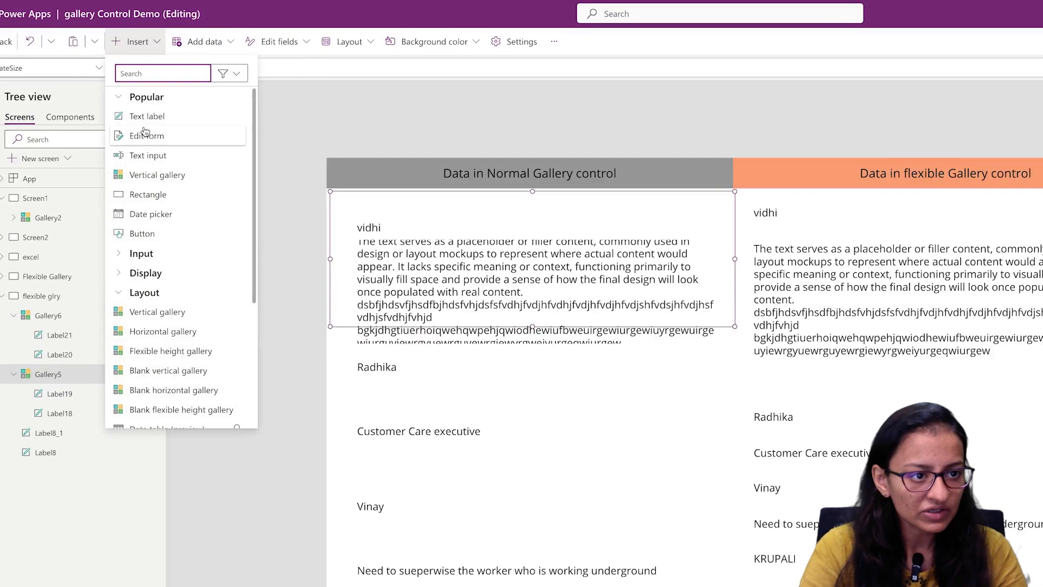
{"action": "type", "text": "che"}
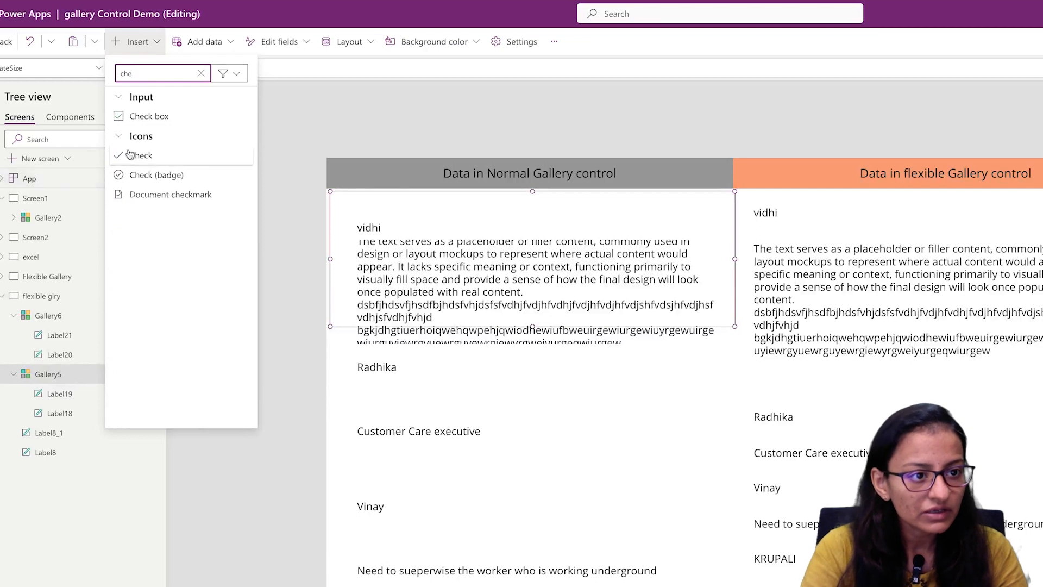
{"action": "left_click", "coordinate": [161, 115]}
{"action": "left_click_drag", "start_coordinate": [408, 235], "coordinate": [459, 231]}
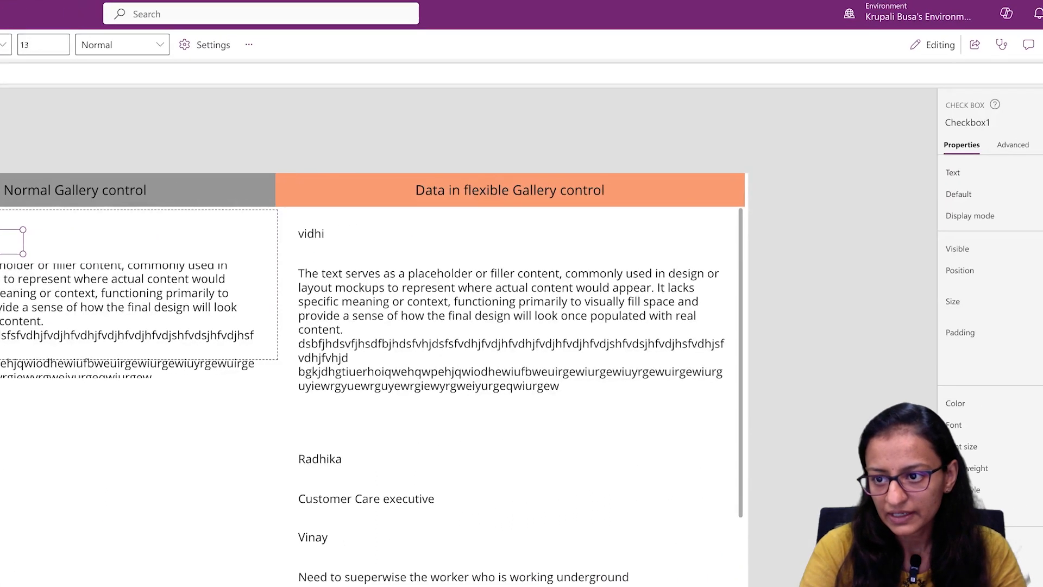
Set the normal gallery check box's text to "view Job Description" and widen it so the caption fits on one line.
{"action": "type", "text": "view "}
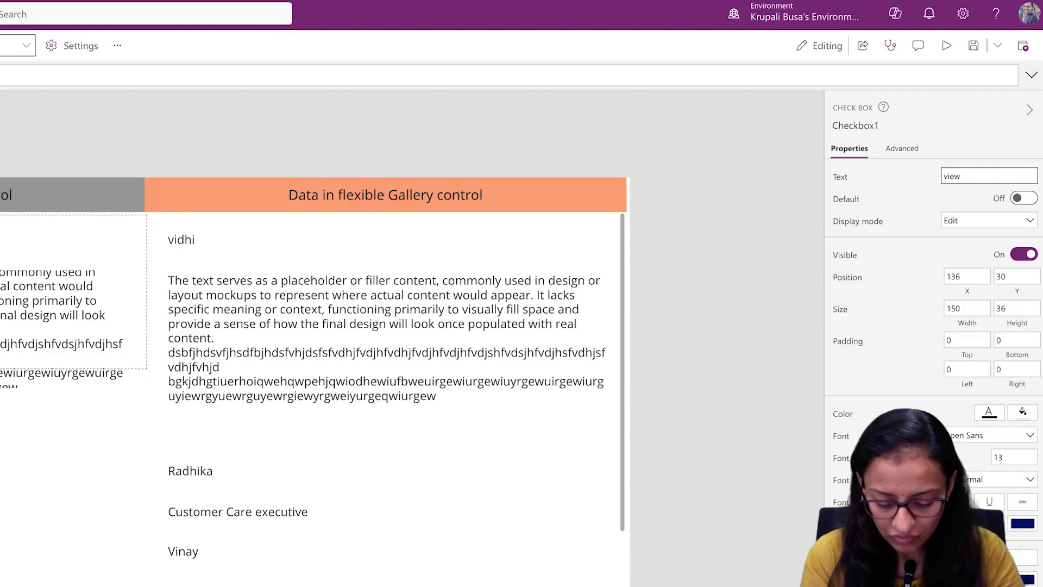
{"action": "type", "text": "Job Des"}
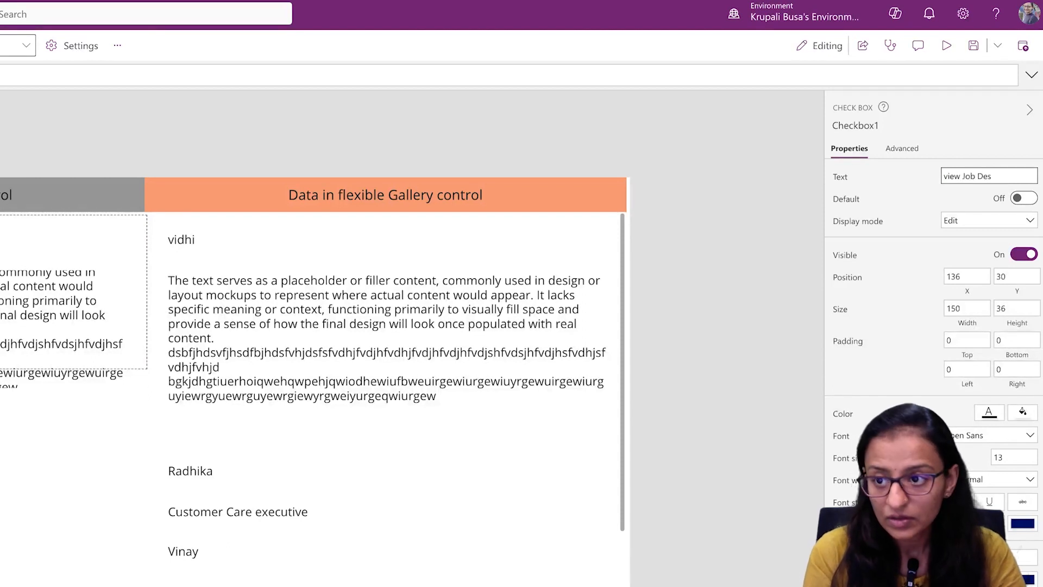
{"action": "type", "text": "cription"}
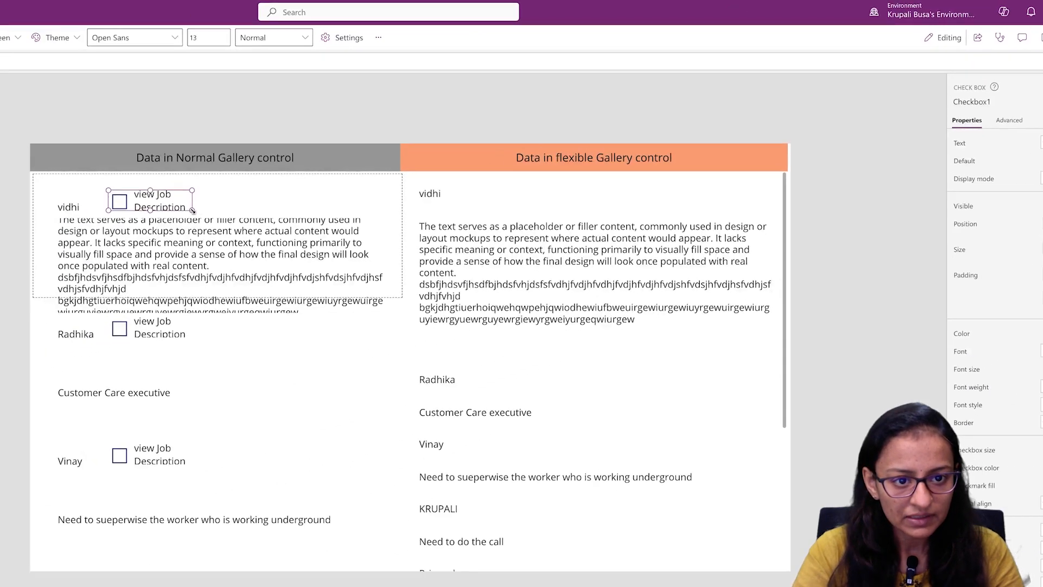
{"action": "left_click_drag", "start_coordinate": [192, 210], "coordinate": [279, 210]}
Insert a check box about 285 wide and 41 high beside the name in the flexible gallery, at about X 114, Y 11.
{"action": "left_click", "coordinate": [441, 186]}
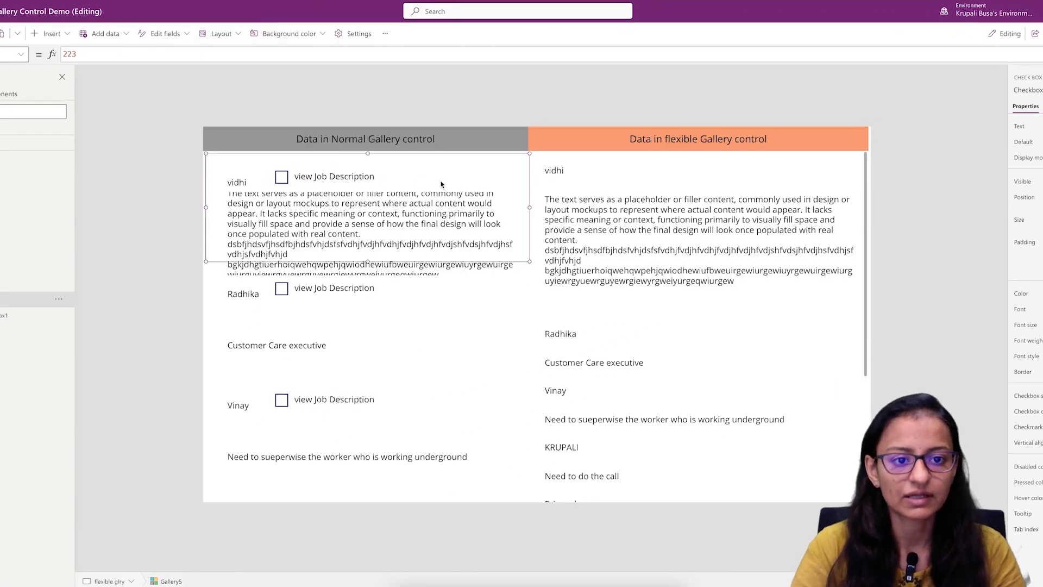
{"action": "left_click", "coordinate": [51, 33]}
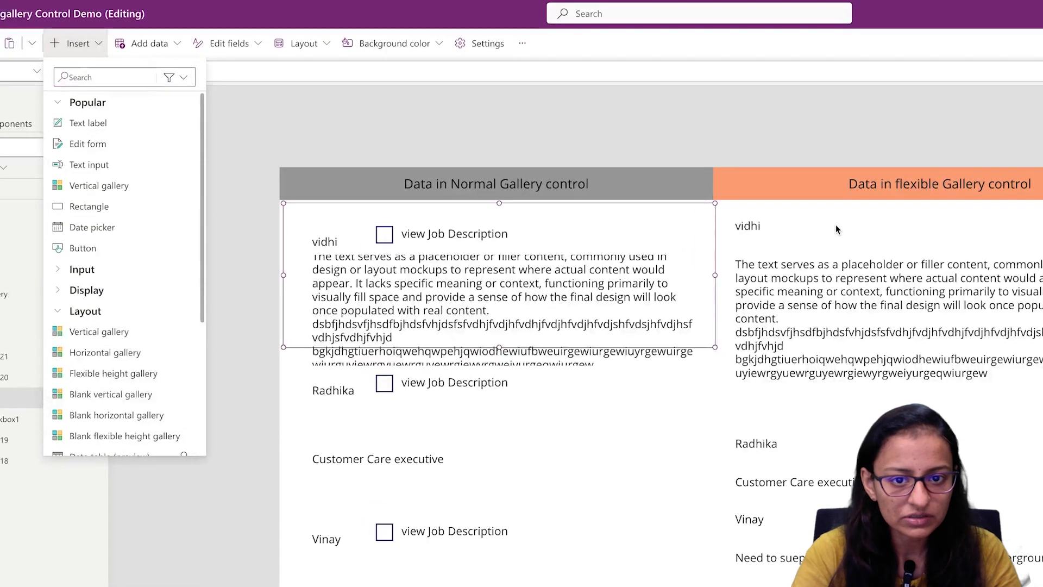
{"action": "left_click", "coordinate": [835, 228]}
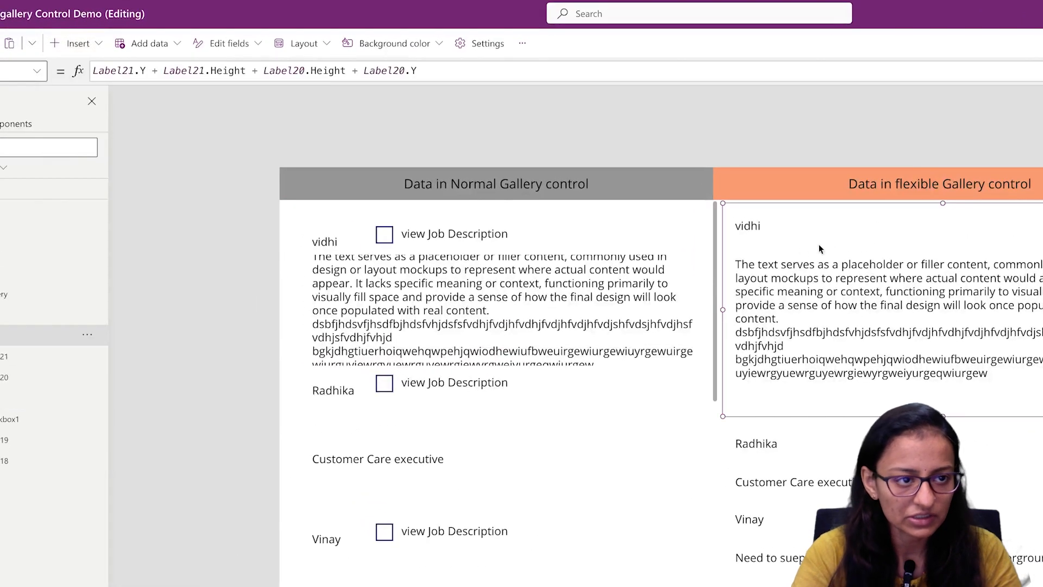
{"action": "left_click", "coordinate": [76, 43]}
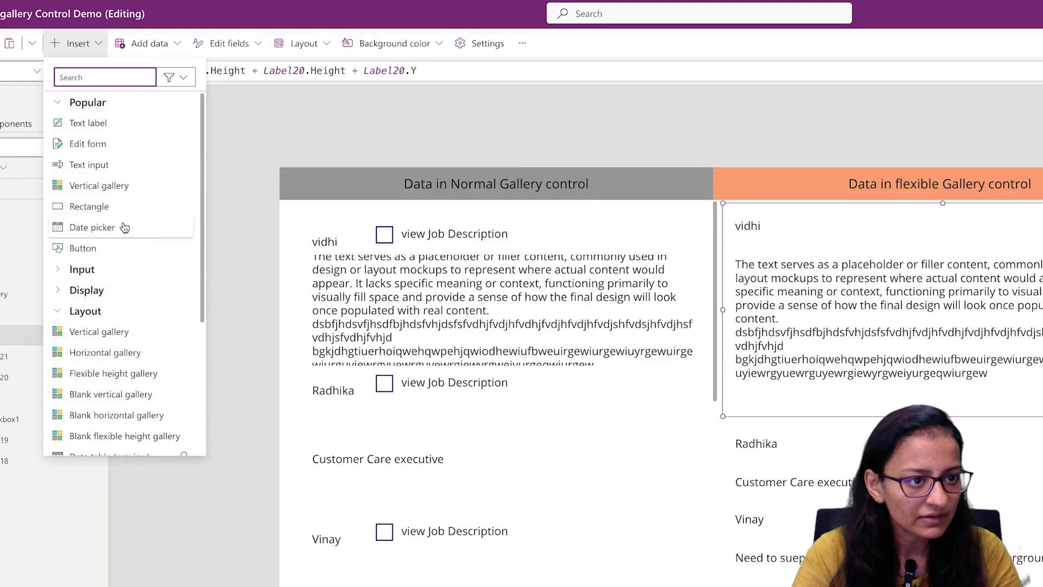
{"action": "type", "text": "che"}
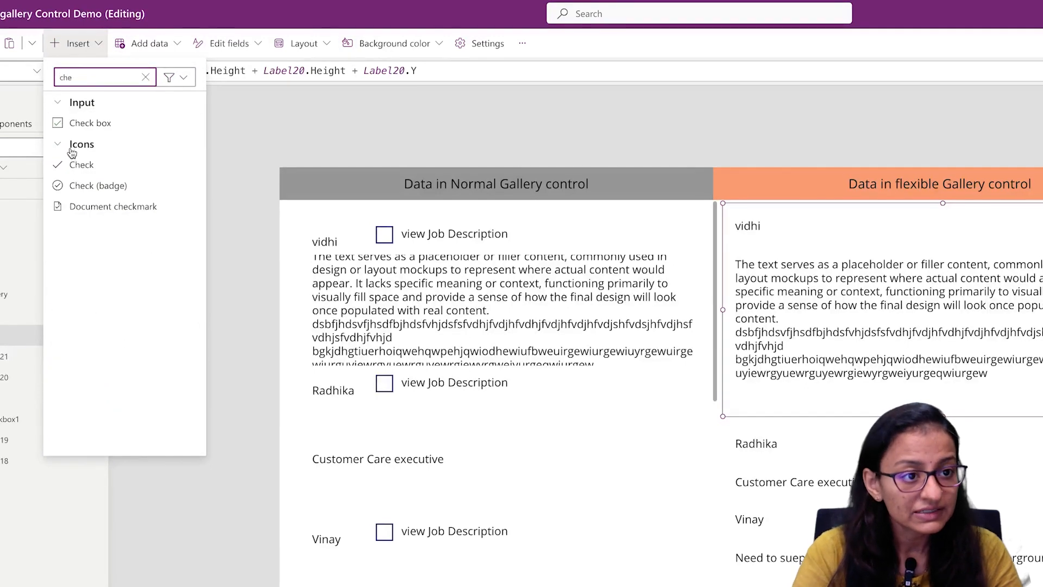
{"action": "left_click", "coordinate": [80, 123]}
{"action": "left_click_drag", "start_coordinate": [822, 241], "coordinate": [847, 237]}
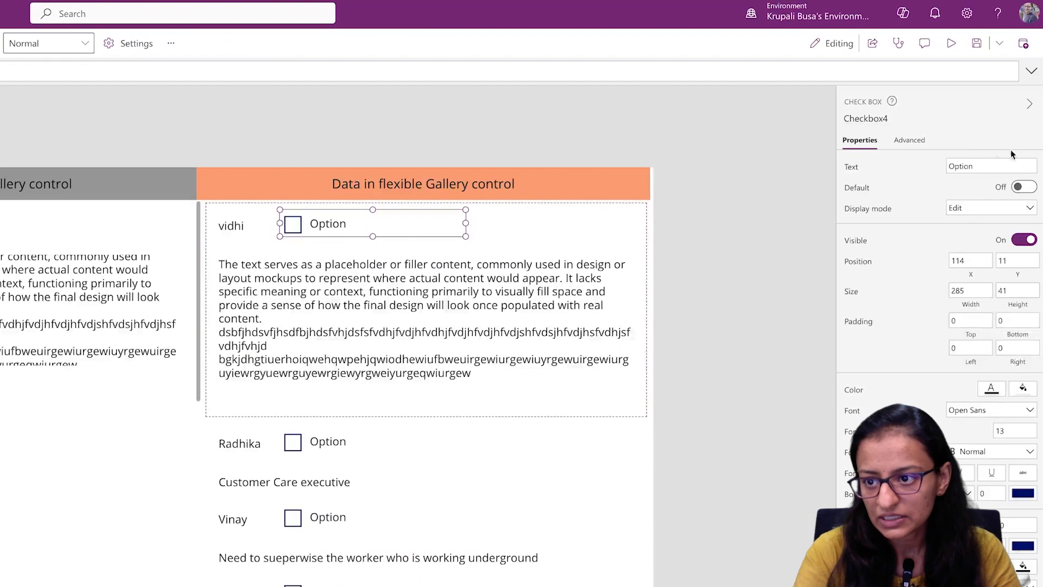
Set the flexible gallery check box's text to "view job description".
{"action": "left_click", "coordinate": [1002, 166]}
{"action": "key", "text": "BackSpace"}
{"action": "type", "text": "Optio"}
{"action": "type", "text": "vi"}
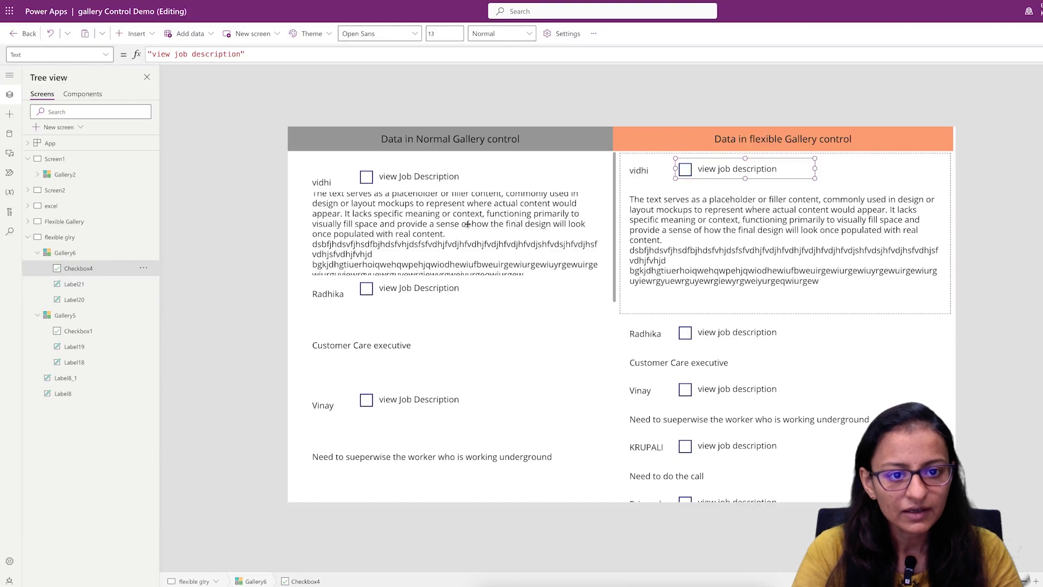
Set the Visible property of the normal gallery's job description label, Label19, to Checkbox1.Value.
{"action": "left_click", "coordinate": [468, 224]}
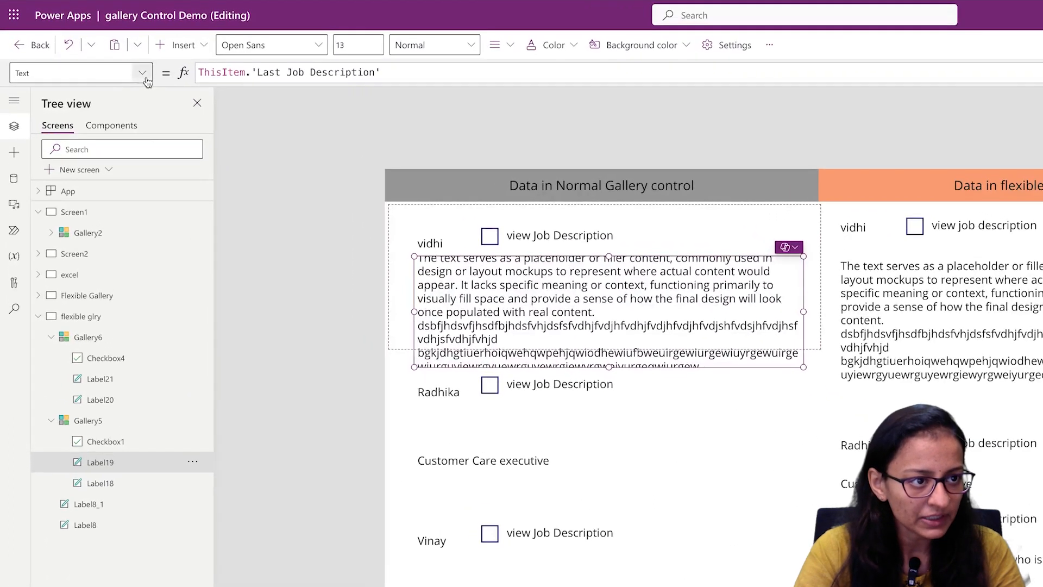
{"action": "left_click", "coordinate": [106, 55]}
{"action": "scroll", "coordinate": [104, 274], "scroll_direction": "down", "scroll_amount": 3}
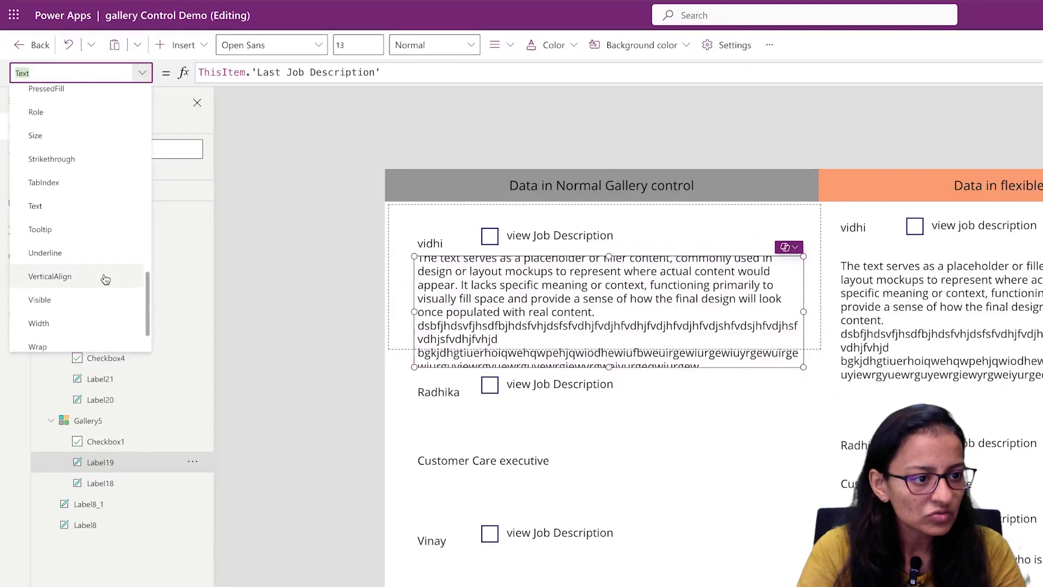
{"action": "left_click", "coordinate": [90, 299]}
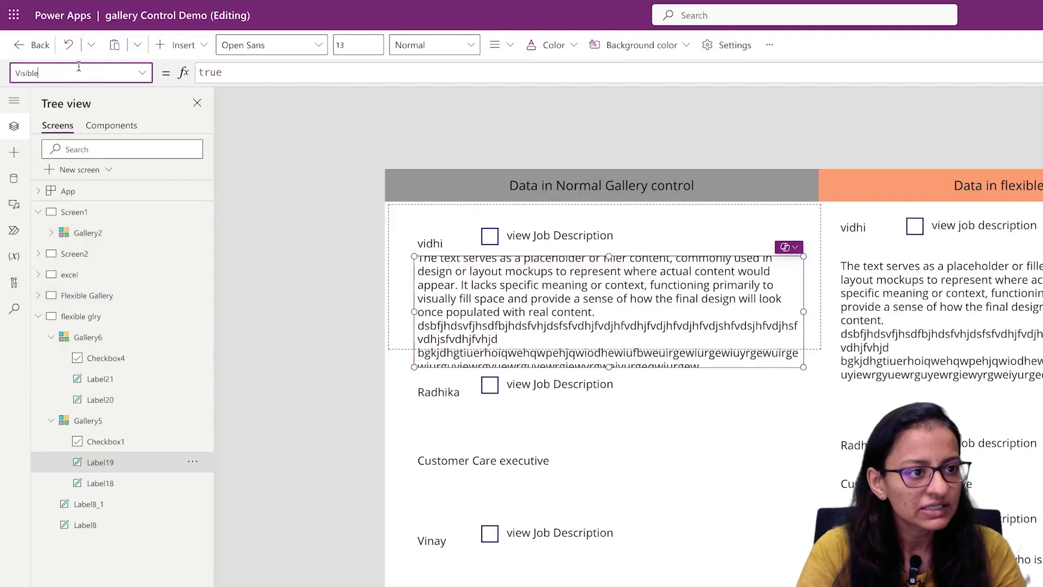
{"action": "left_click", "coordinate": [247, 66]}
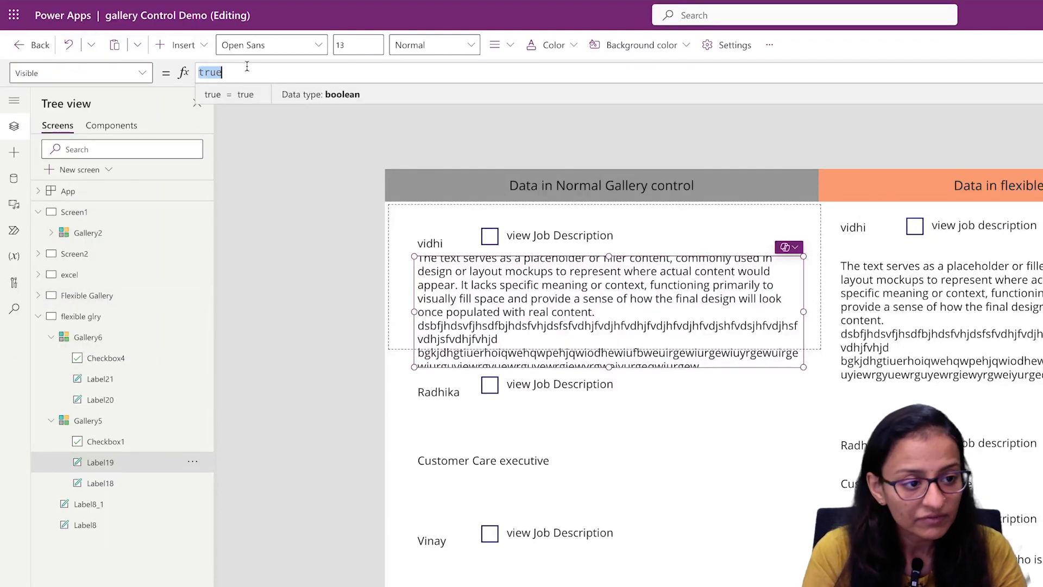
{"action": "type", "text": "che"}
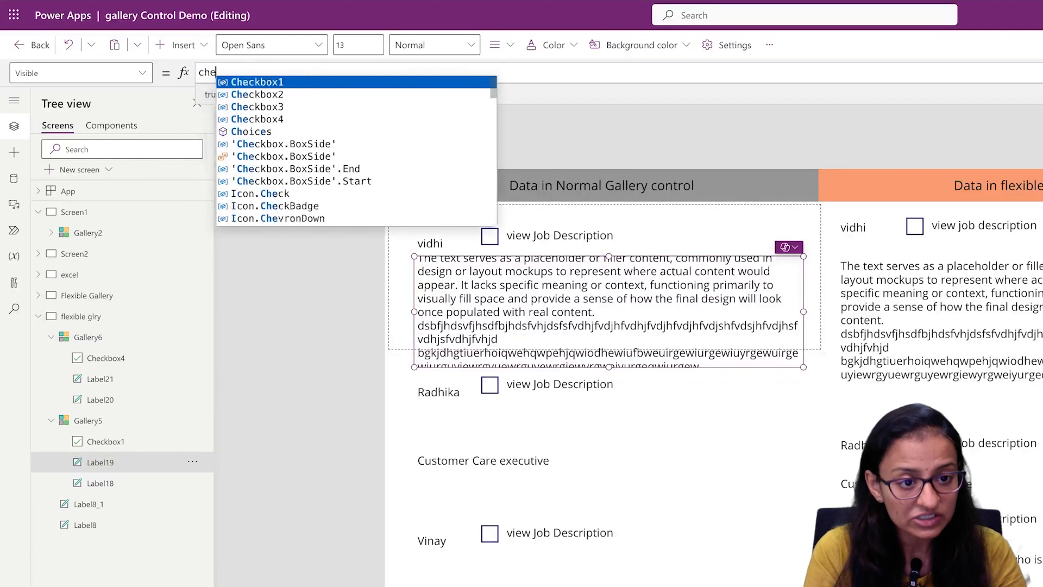
{"action": "key", "text": "Down"}
{"action": "key", "text": "Down"}
{"action": "key", "text": "Down"}
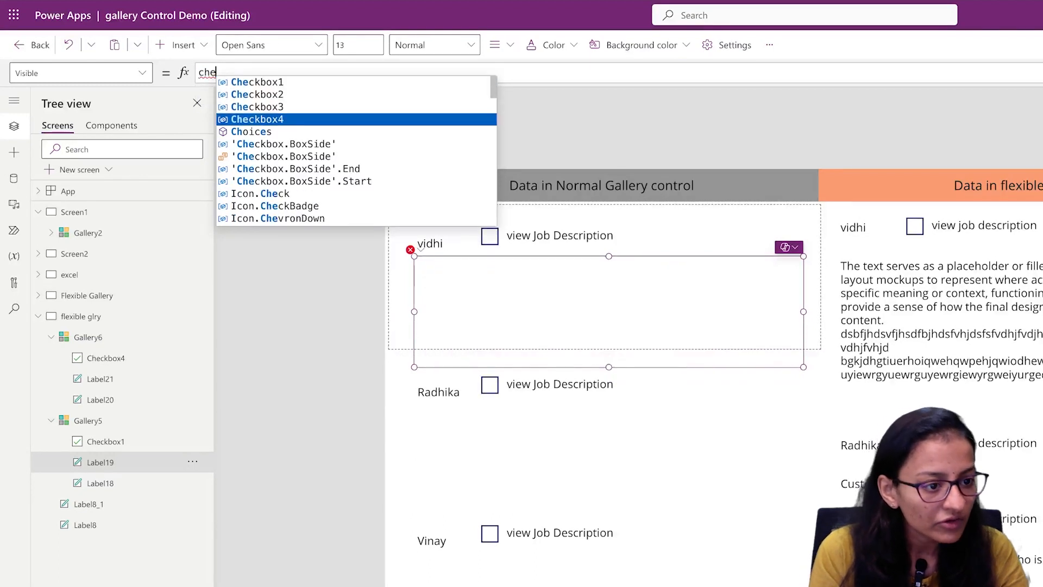
{"action": "key", "text": "Up"}
{"action": "key", "text": "Up"}
{"action": "key", "text": "Up"}
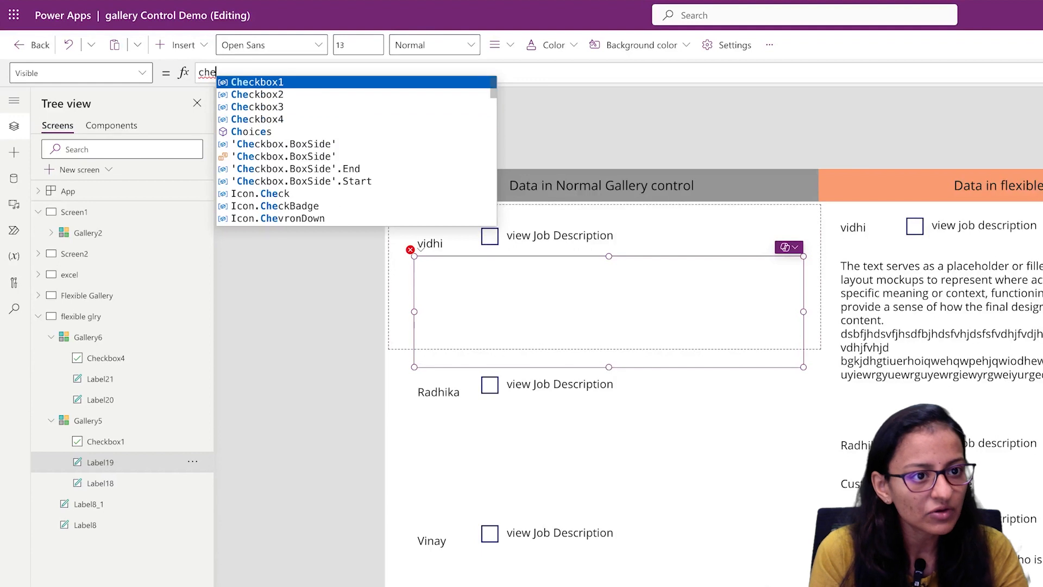
{"action": "key", "text": "Tab"}
{"action": "type", "text": "."}
{"action": "key", "text": "Tab"}
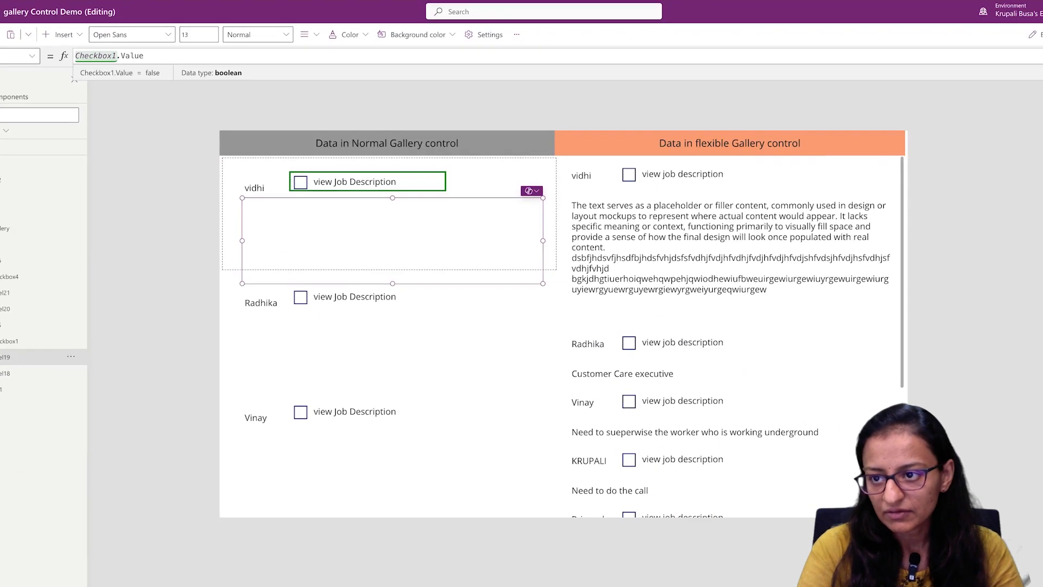
Preview the screen, show and hide the first and second records' descriptions in the normal gallery, and leave the preview.
{"action": "key", "text": "F5"}
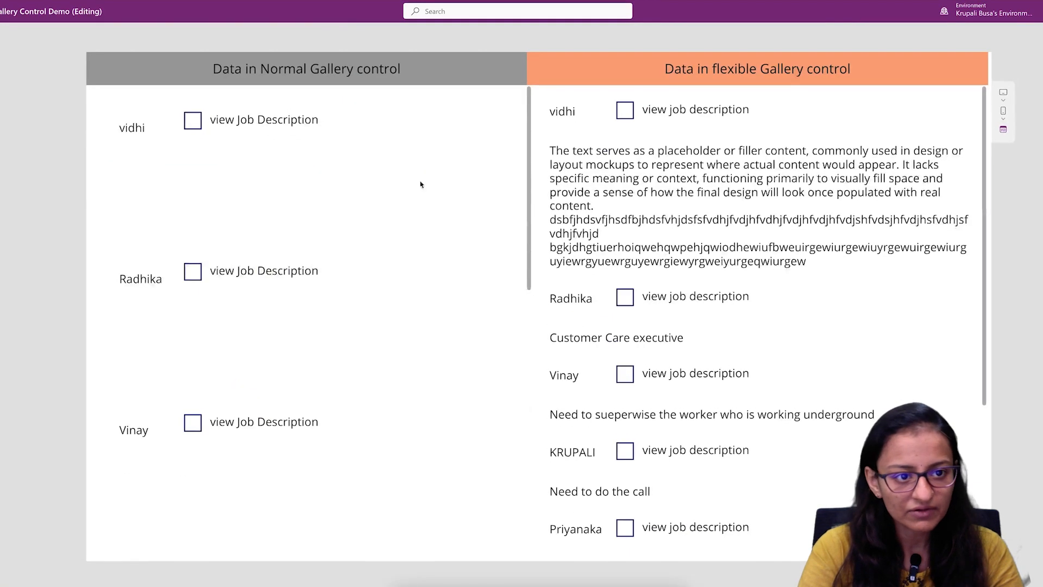
{"action": "left_click", "coordinate": [192, 121]}
{"action": "left_click", "coordinate": [192, 122]}
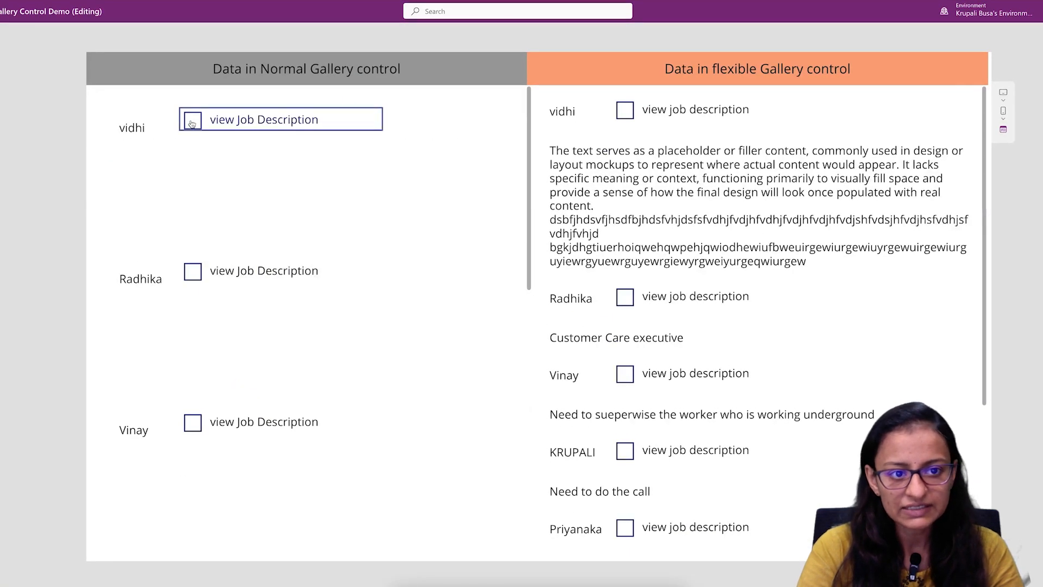
{"action": "left_click", "coordinate": [192, 271]}
{"action": "left_click", "coordinate": [193, 272]}
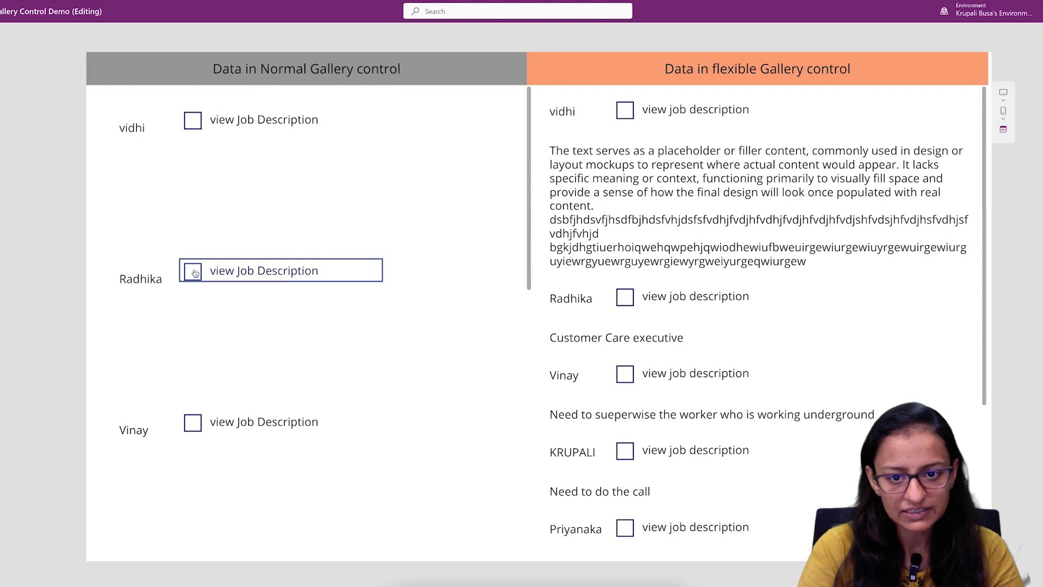
{"action": "key", "text": "Escape"}
Set the Visible property of the flexible gallery's job description label, Label21, to Checkbox4.Value.
{"action": "left_click", "coordinate": [637, 177]}
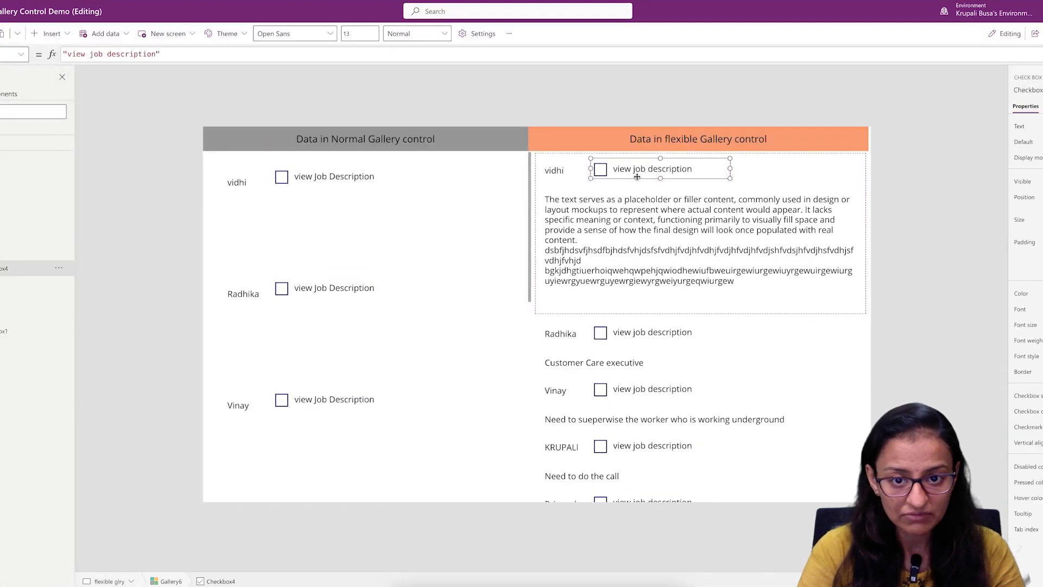
{"action": "left_click", "coordinate": [583, 242]}
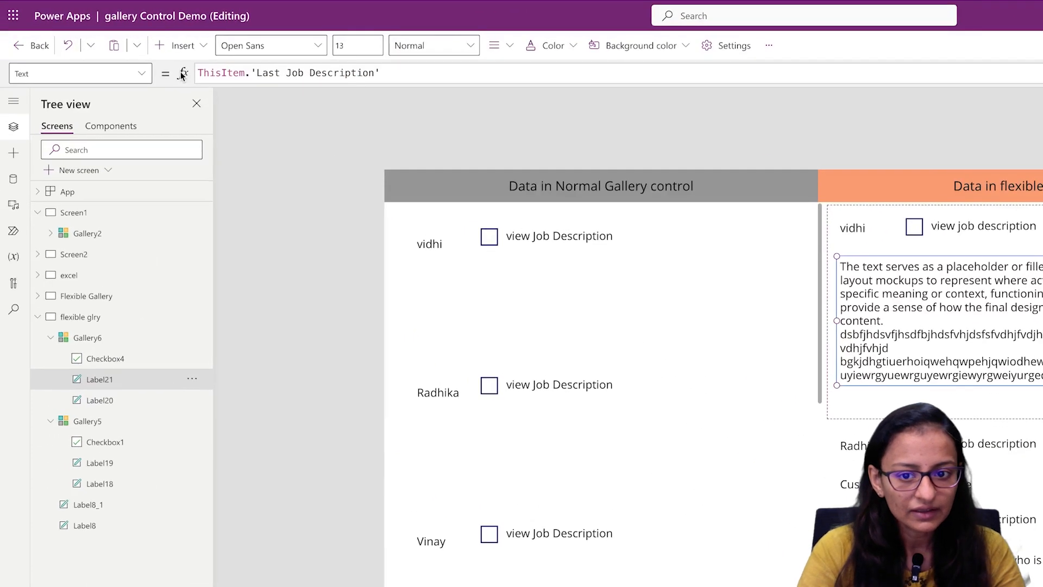
{"action": "left_click", "coordinate": [141, 73]}
{"action": "scroll", "coordinate": [80, 287], "scroll_direction": "down", "scroll_amount": 3}
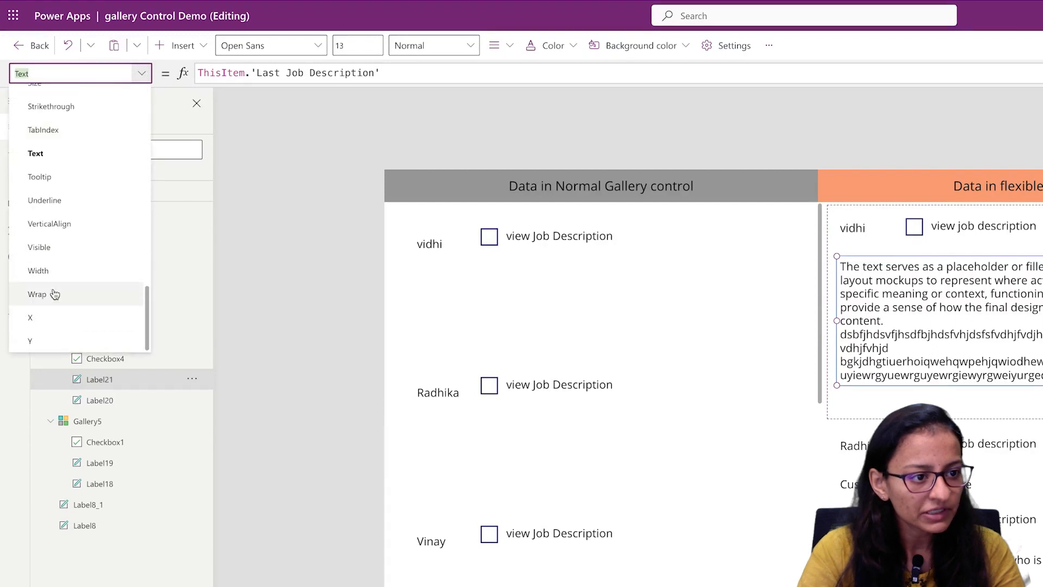
{"action": "left_click", "coordinate": [58, 242]}
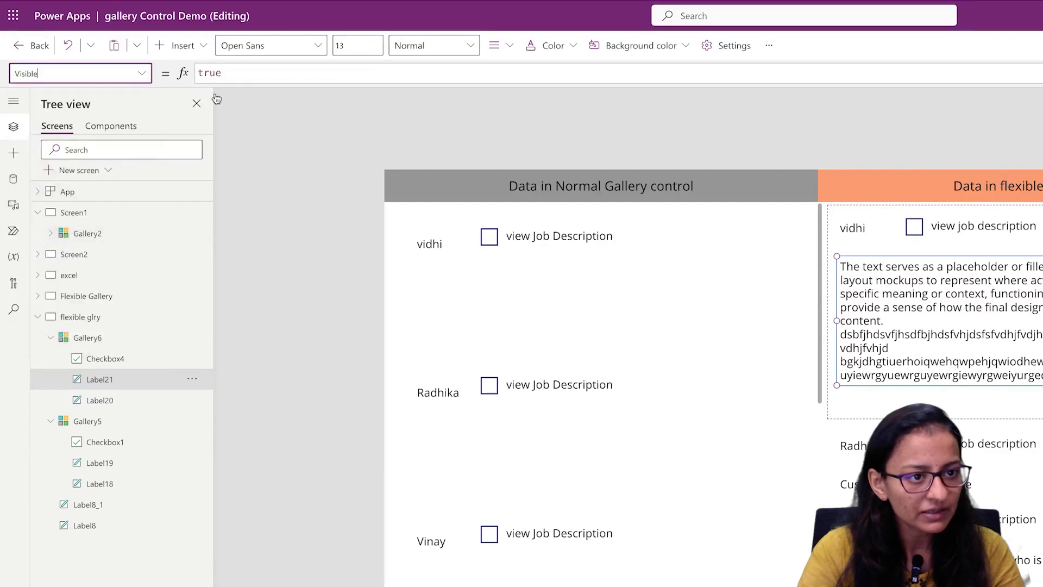
{"action": "double_click", "coordinate": [254, 73]}
{"action": "type", "text": "che"}
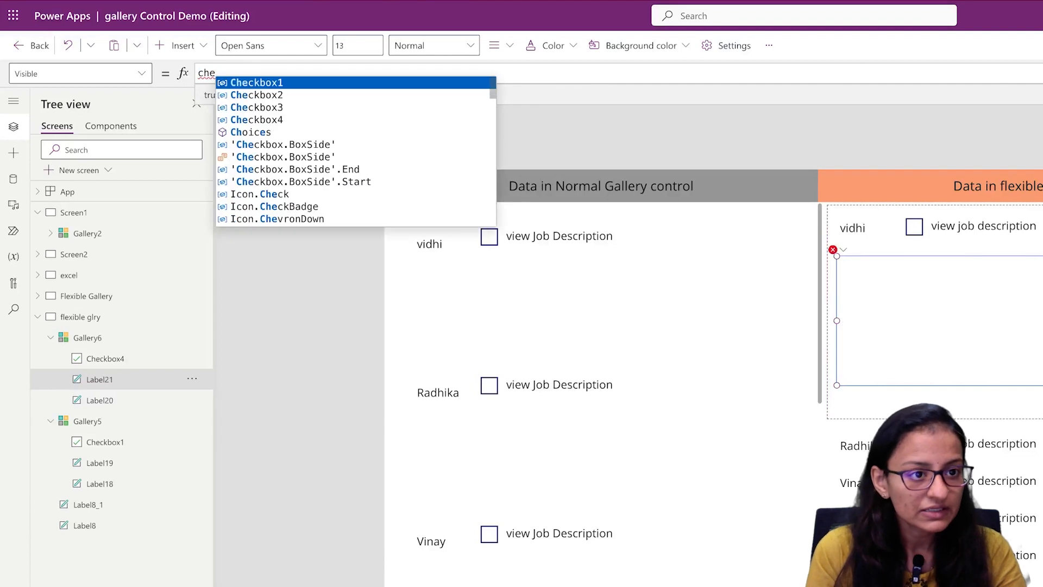
{"action": "key", "text": "Down"}
{"action": "key", "text": "Down"}
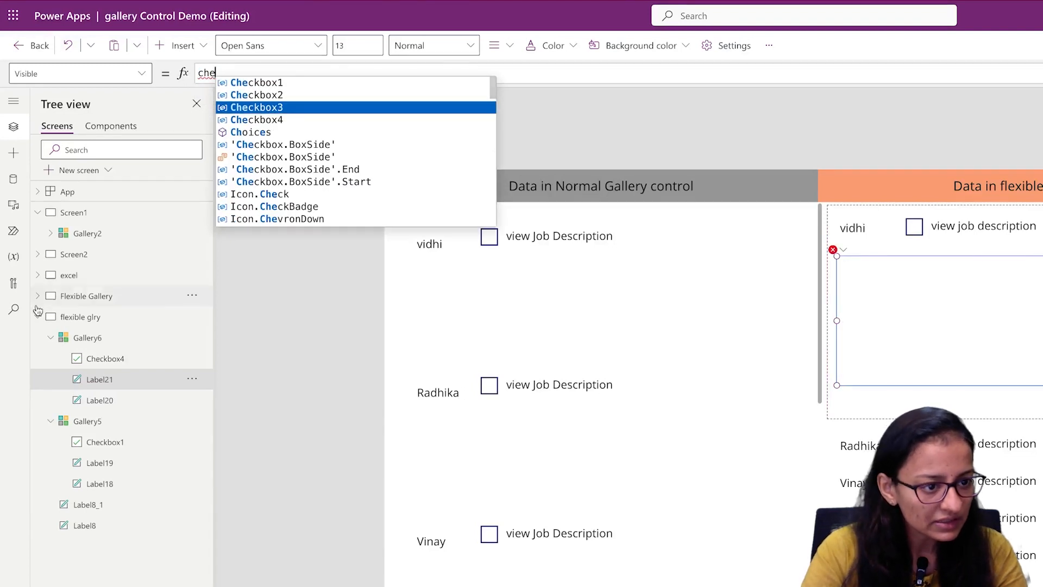
{"action": "key", "text": "Down"}
{"action": "key", "text": "Tab"}
{"action": "type", "text": "."}
{"action": "key", "text": "Tab"}
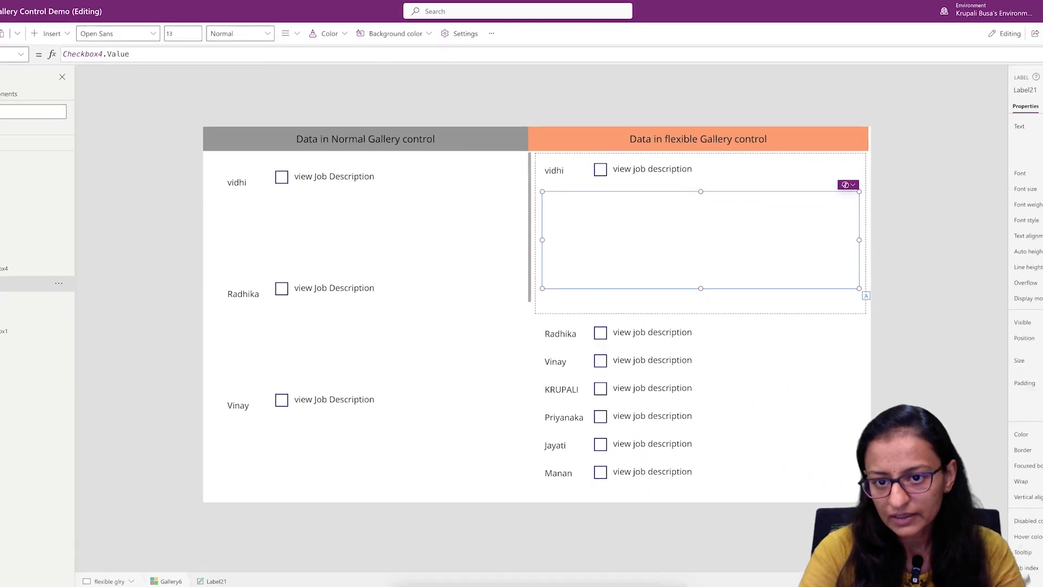
Preview the flexible gallery, show and hide the first record's description, and show the descriptions of the second to fifth records.
{"action": "key", "text": "F5"}
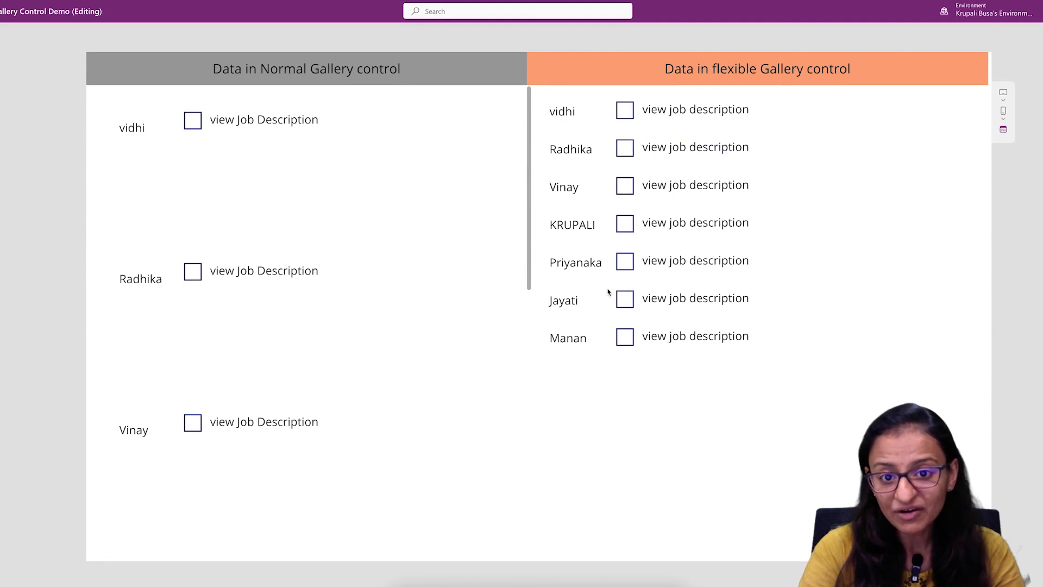
{"action": "left_click", "coordinate": [620, 111]}
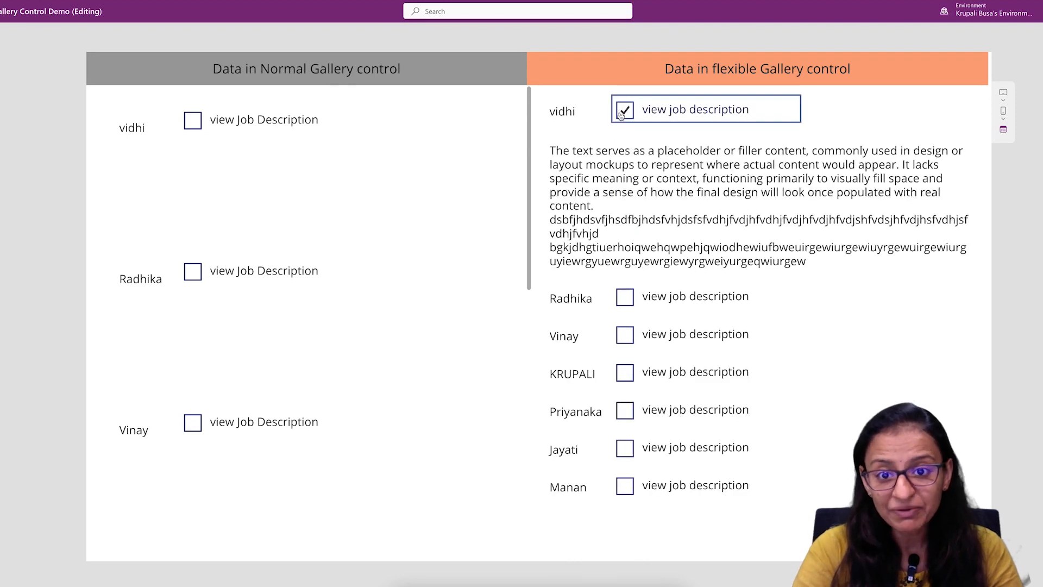
{"action": "left_click", "coordinate": [625, 115]}
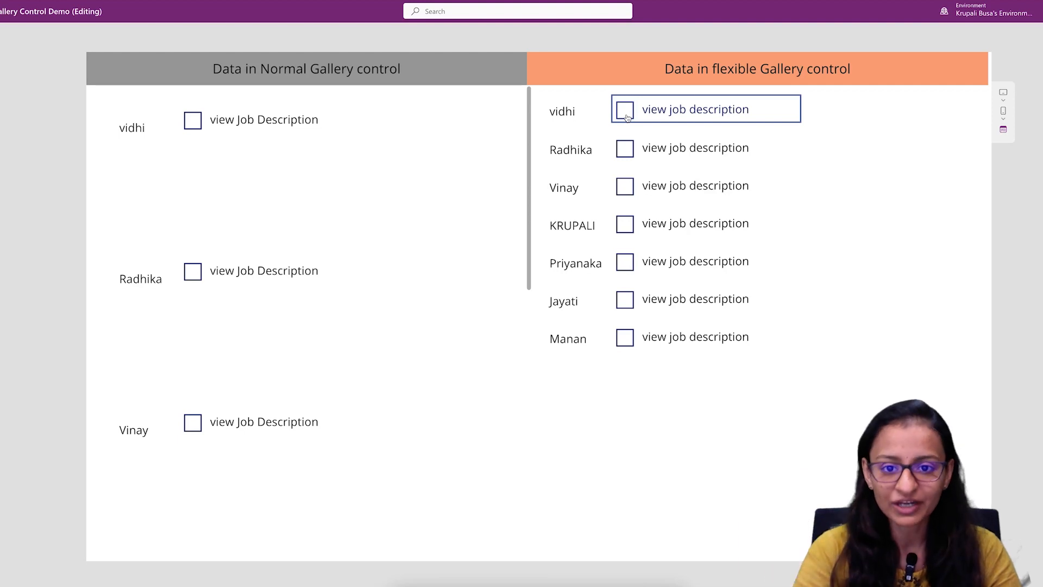
{"action": "left_click", "coordinate": [620, 148]}
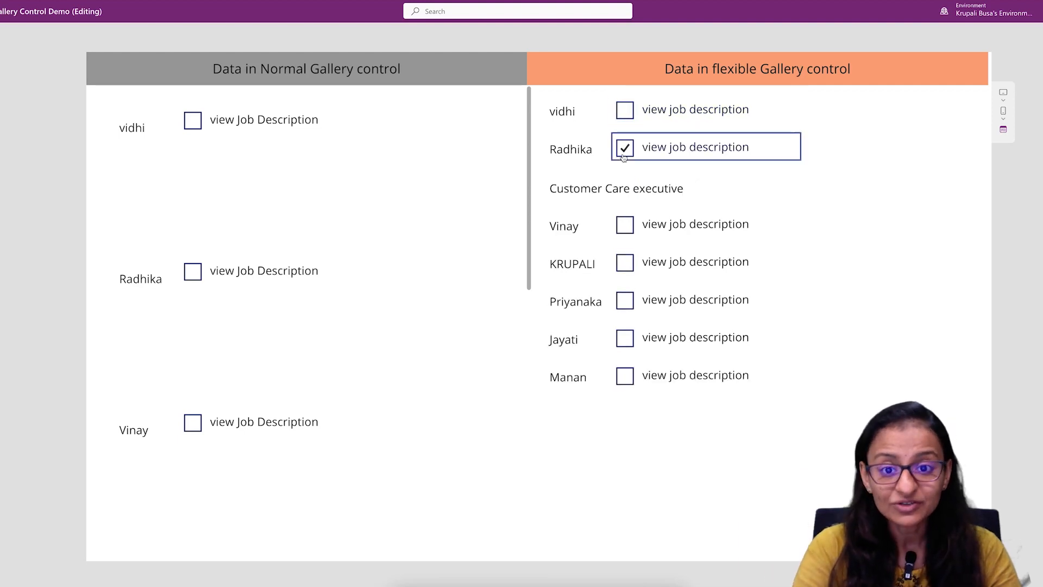
{"action": "left_click", "coordinate": [625, 224]}
{"action": "left_click", "coordinate": [625, 301]}
{"action": "left_click", "coordinate": [626, 379]}
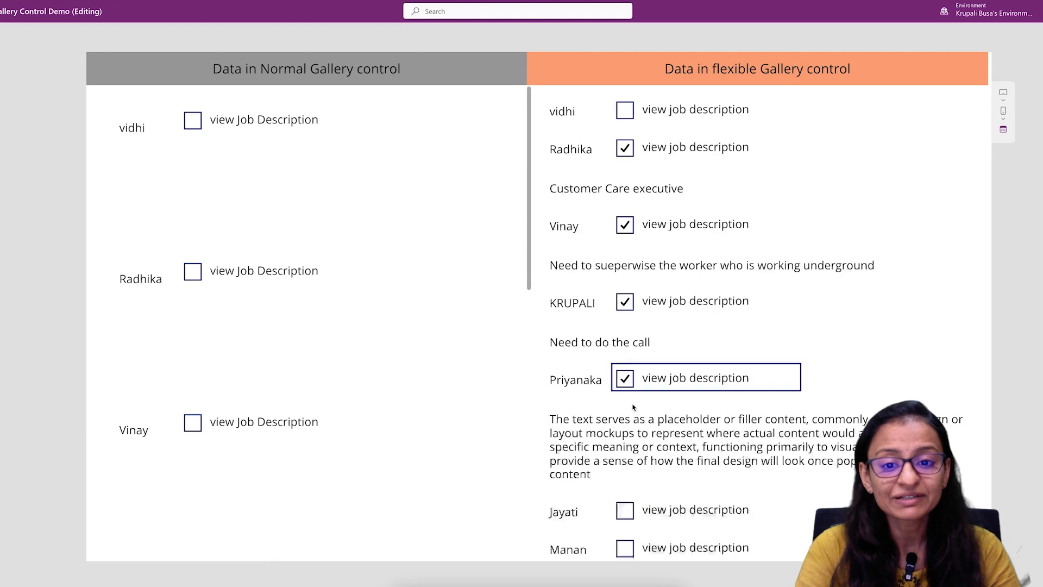